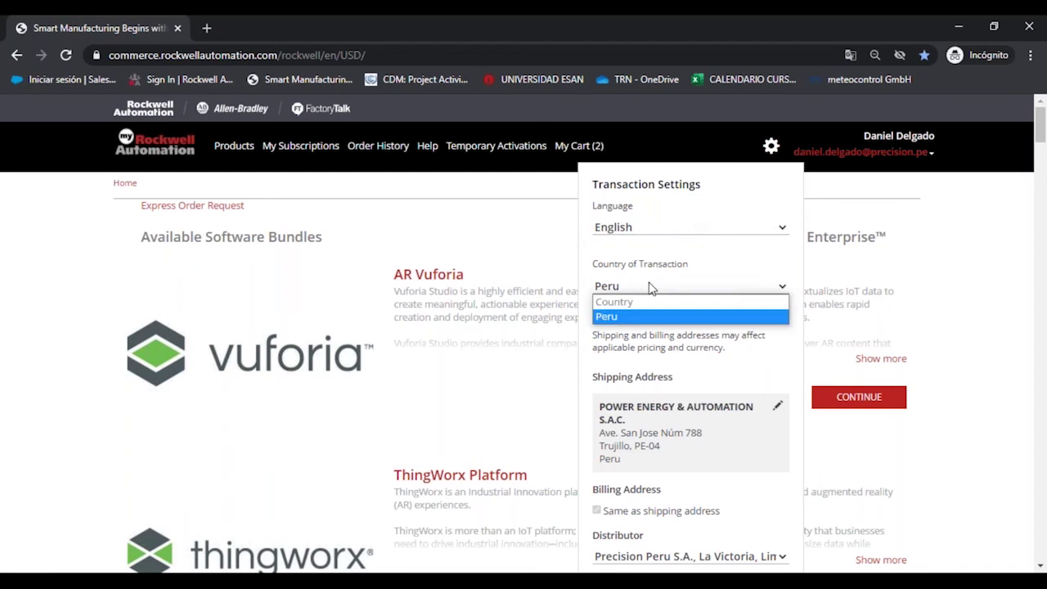
# - Start over with the transaction settings for Peru and confirm clearing them together with the cart
pyautogui.click(620, 319)
pyautogui.scroll(-3, 660, 294)
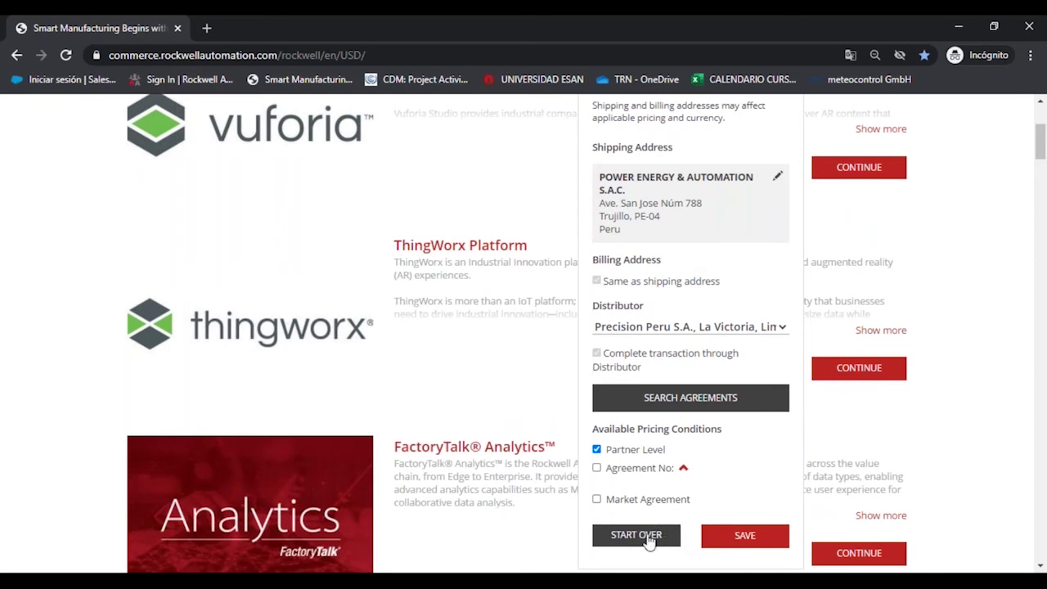
pyautogui.click(636, 535)
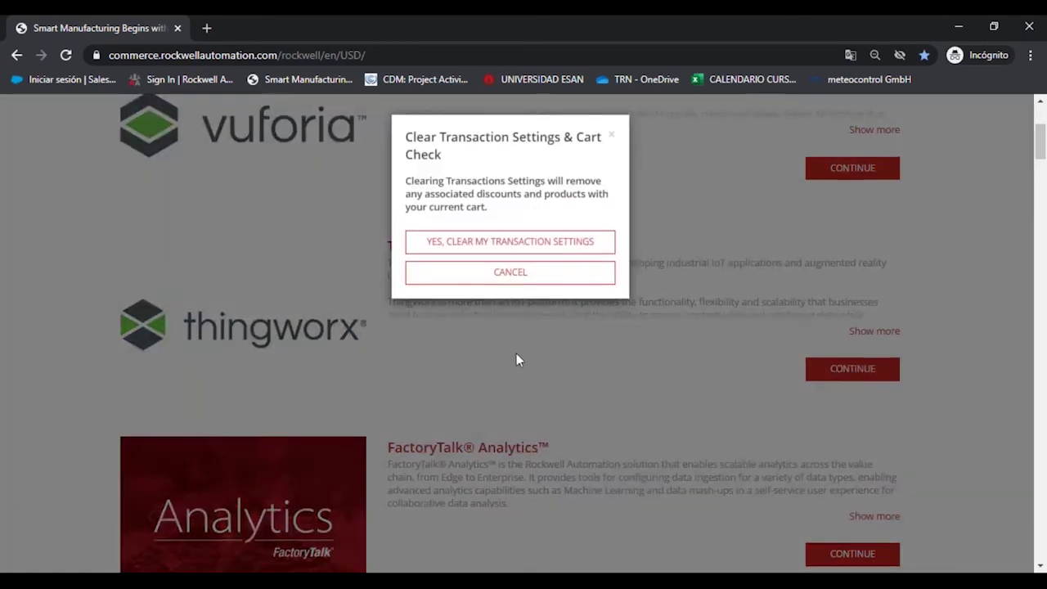
pyautogui.scroll(3, 516, 357)
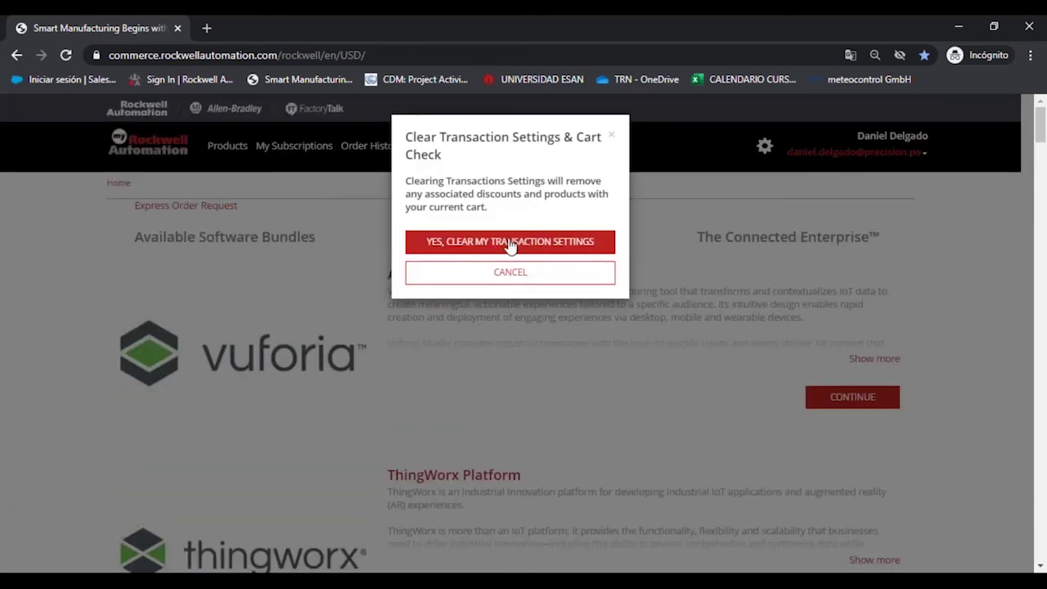
pyautogui.click(505, 242)
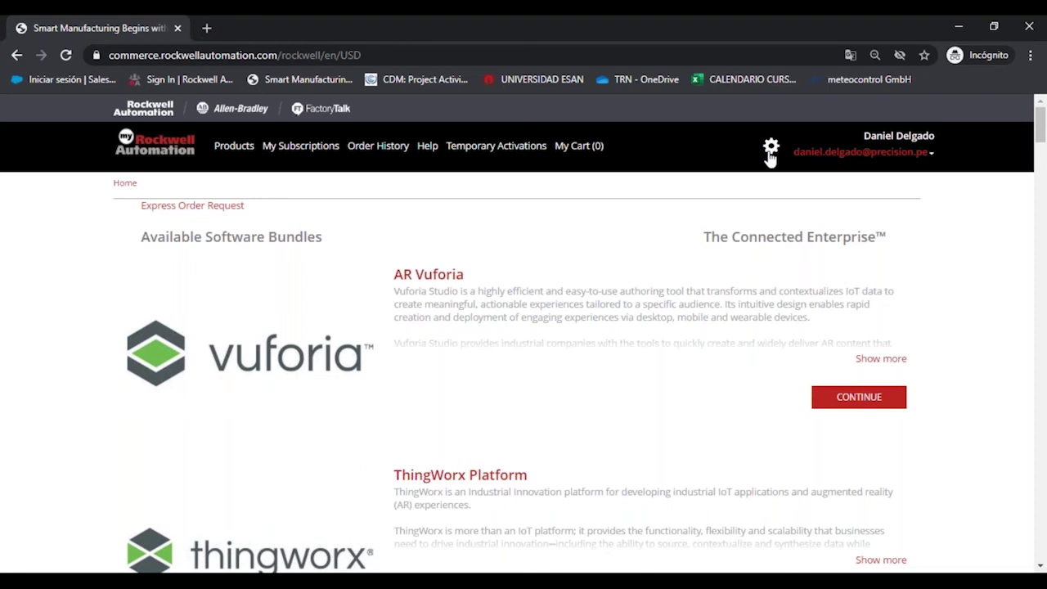
# - Add a new transaction address by entering the customer's BPID and searching for it
pyautogui.click(770, 156)
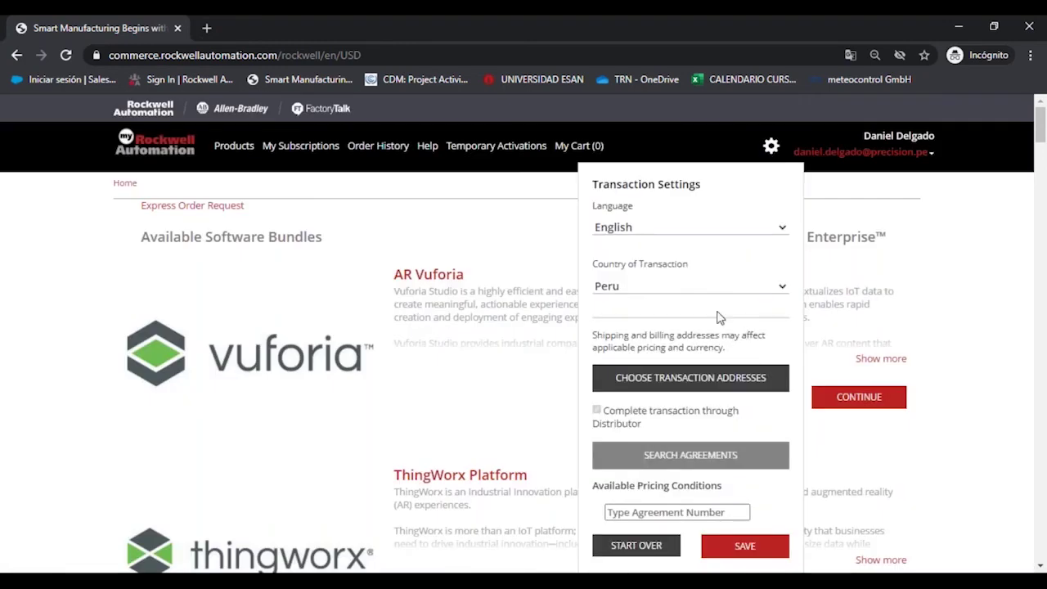
pyautogui.click(705, 383)
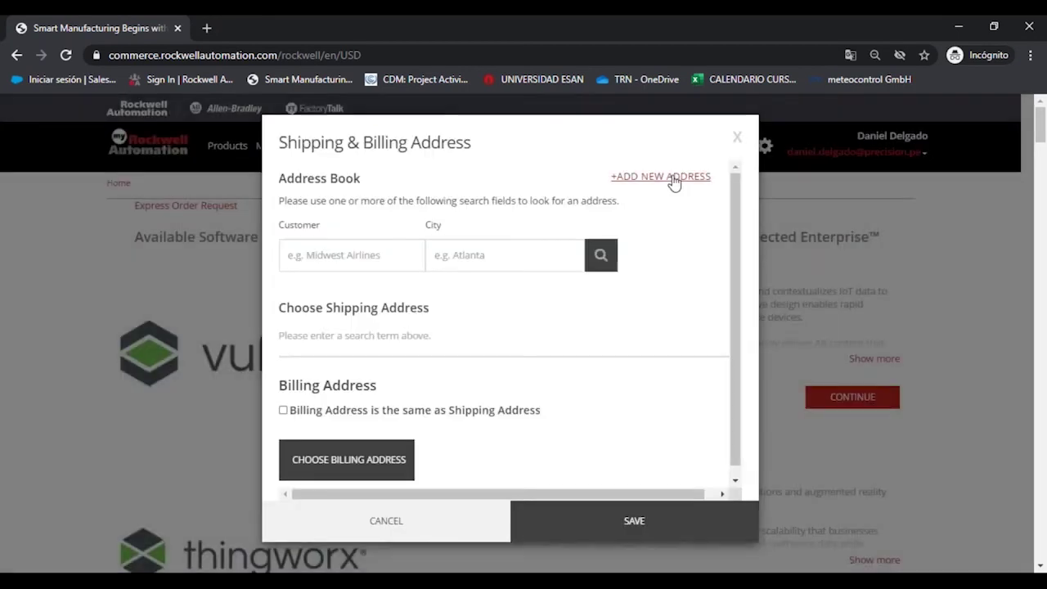
pyautogui.click(673, 179)
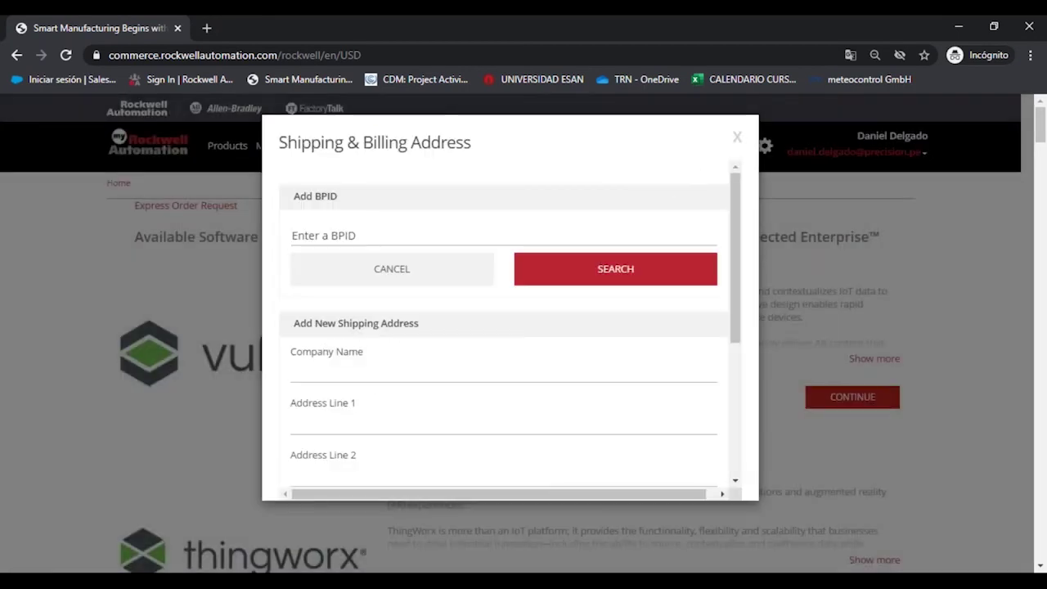
pyautogui.click(346, 228)
pyautogui.write('920190')
pyautogui.click(618, 277)
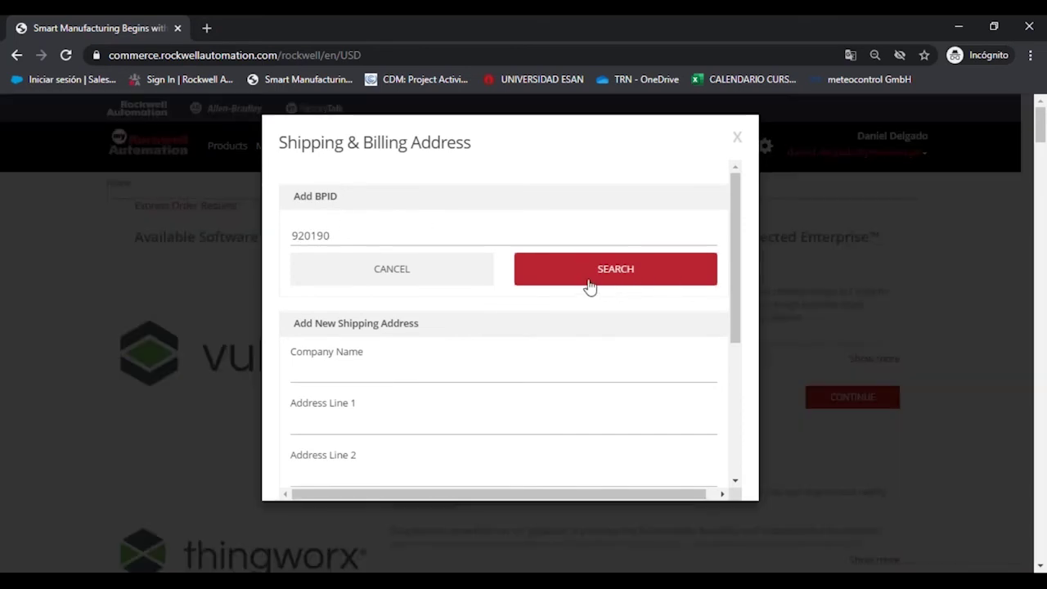
# - Review the company address details retrieved from the BPID and add them as the shipping address
pyautogui.scroll(-1, 638, 288)
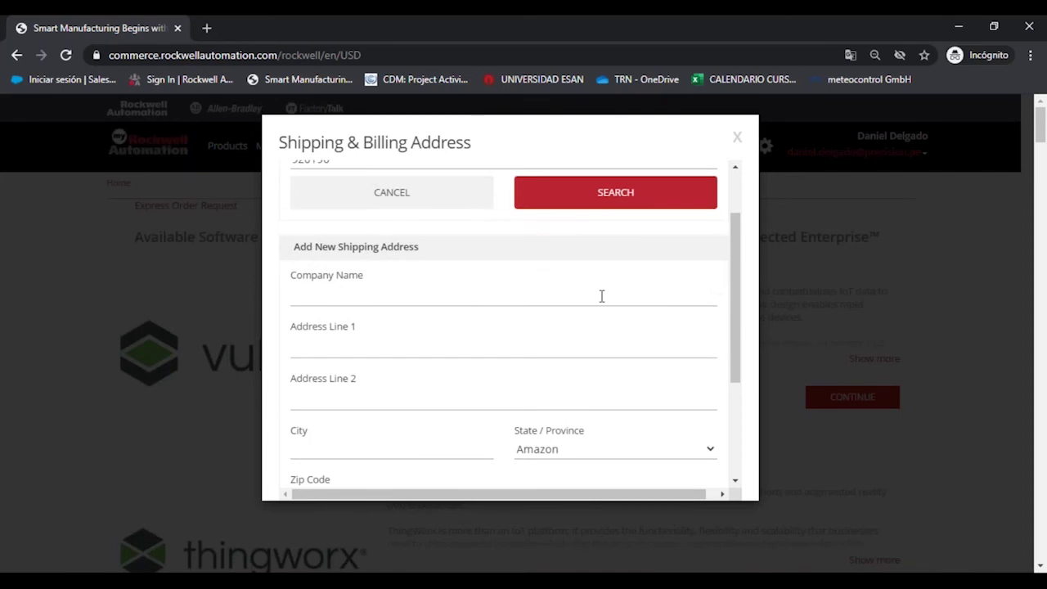
pyautogui.scroll(-2, 585, 288)
pyautogui.scroll(3, 585, 290)
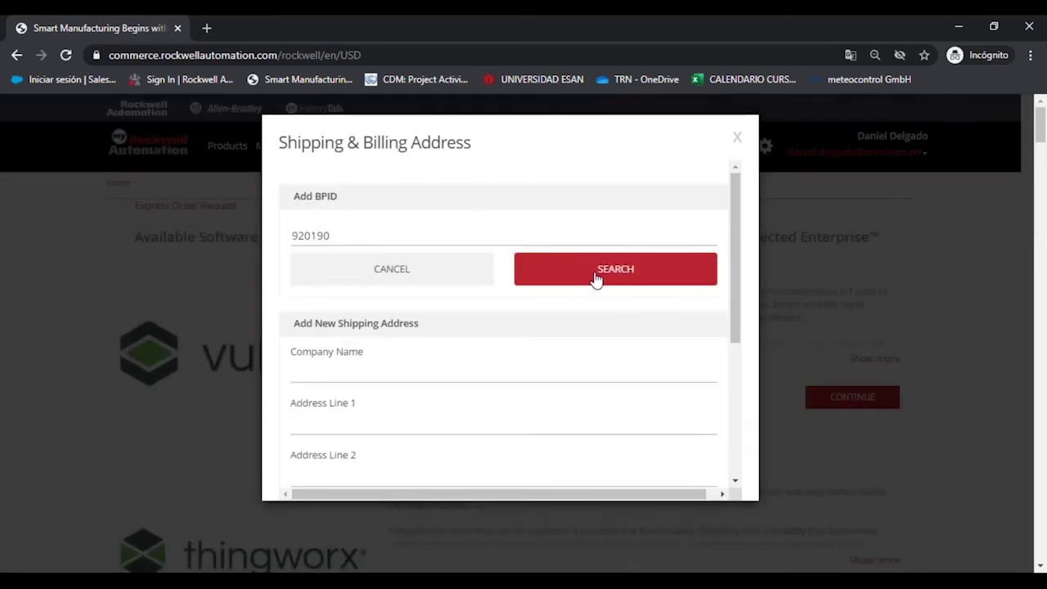
pyautogui.scroll(-1, 594, 278)
pyautogui.scroll(-1, 589, 288)
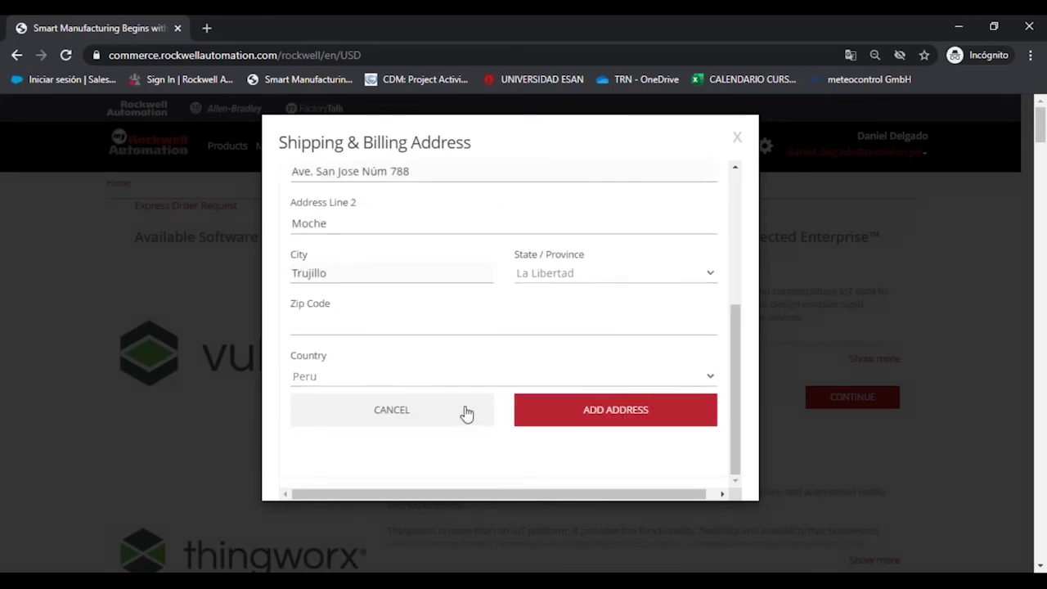
pyautogui.scroll(4, 461, 410)
pyautogui.scroll(-4, 461, 410)
pyautogui.click(598, 409)
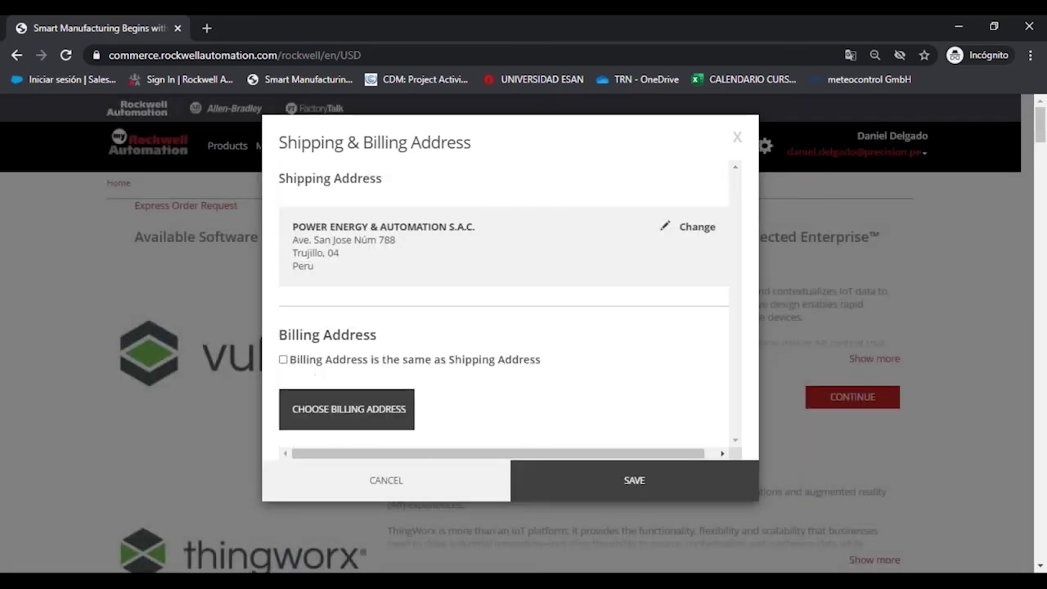
# - Make the billing address the same as the shipping address and save the transaction settings
pyautogui.click(283, 360)
pyautogui.click(622, 417)
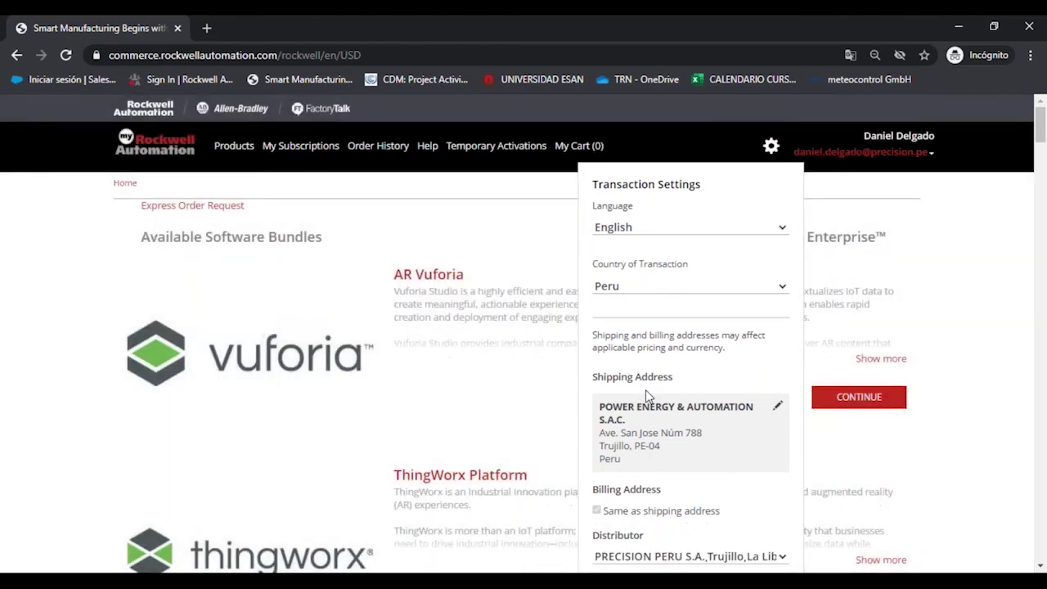
pyautogui.scroll(-3, 645, 391)
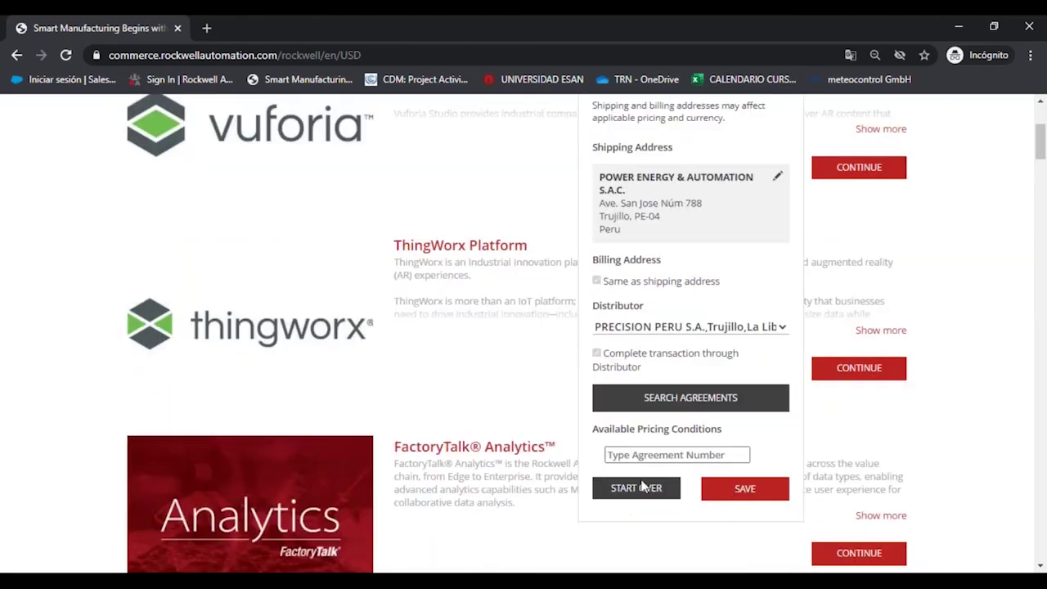
pyautogui.click(739, 490)
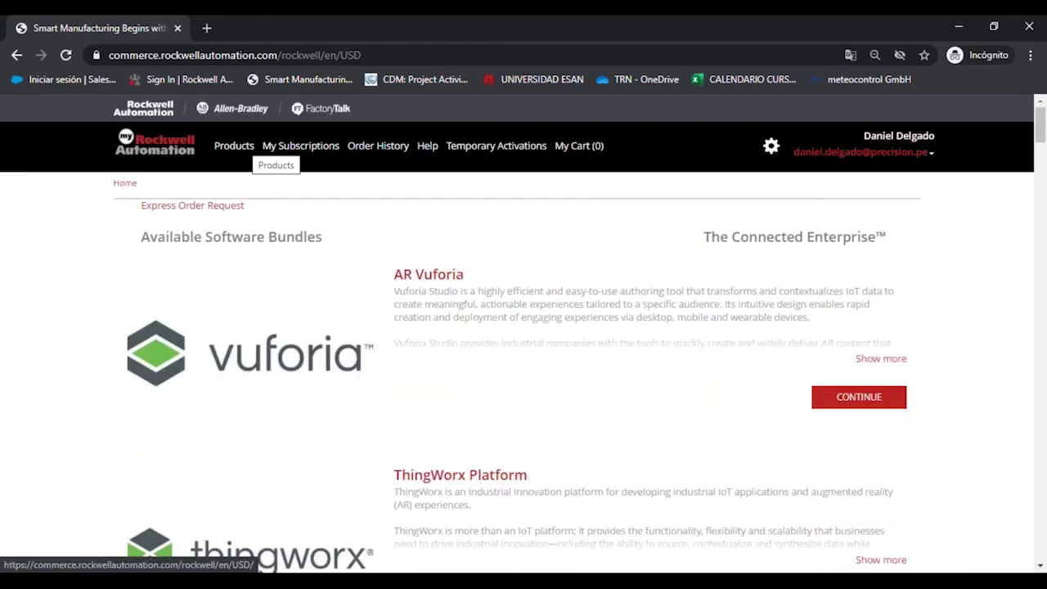
# - Find the Design Suite Toolkit among the products and continue to its configuration page
pyautogui.click(243, 148)
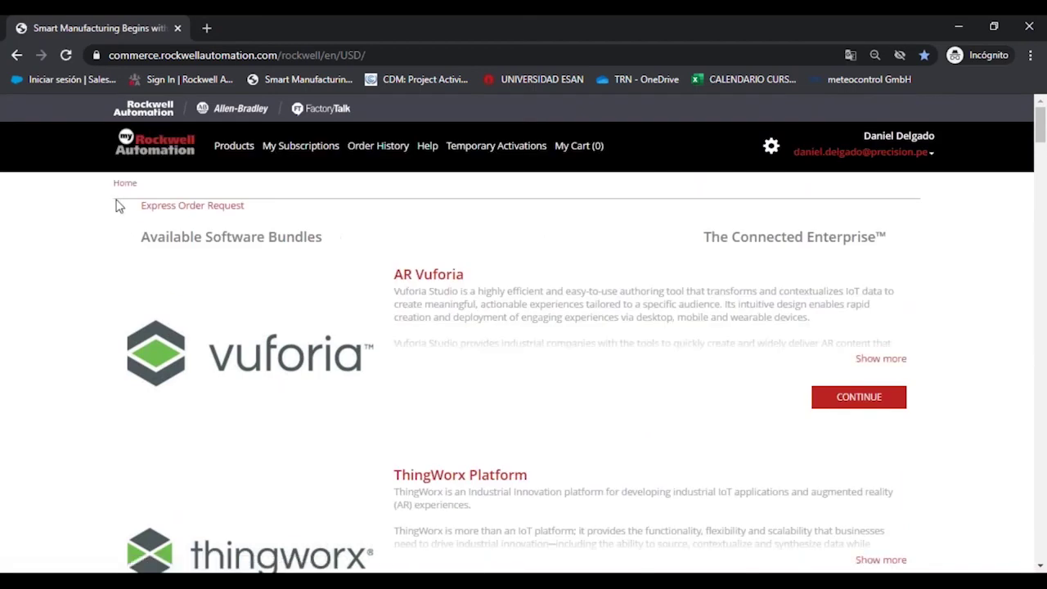
pyautogui.scroll(-5, 423, 299)
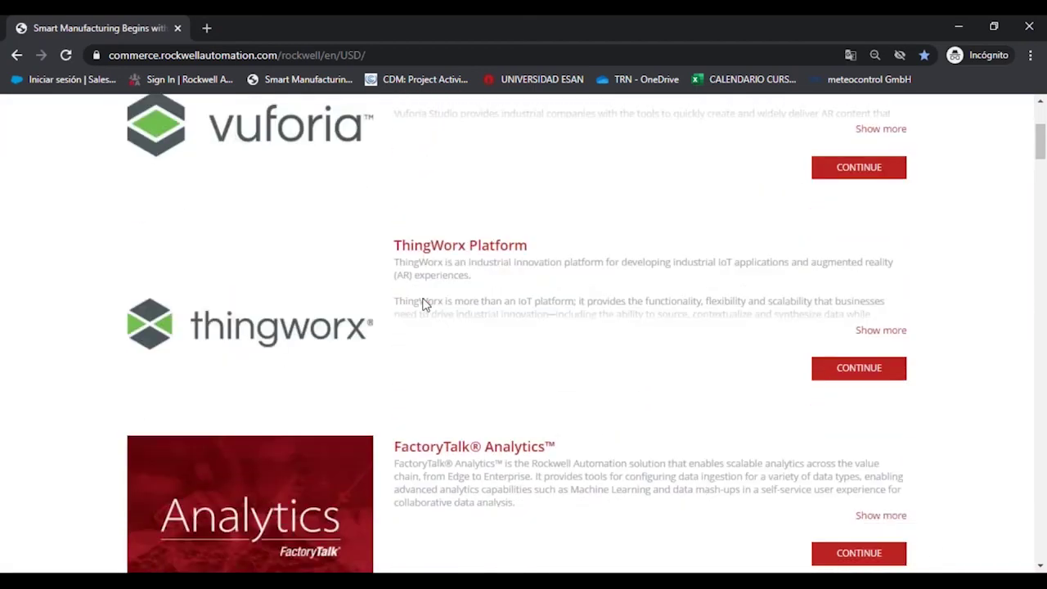
pyautogui.scroll(-4, 428, 292)
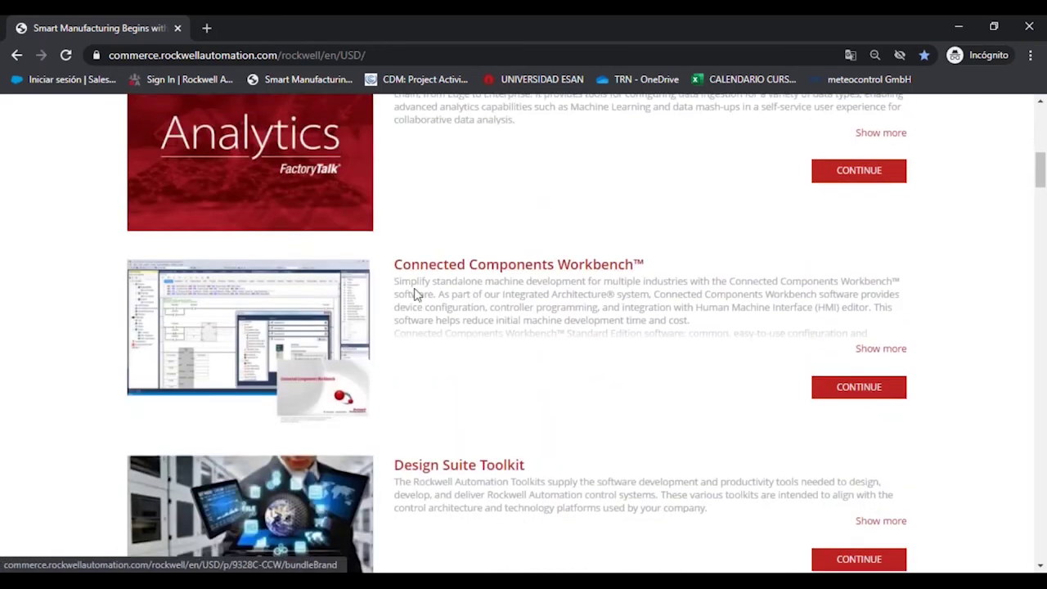
pyautogui.scroll(-1, 425, 410)
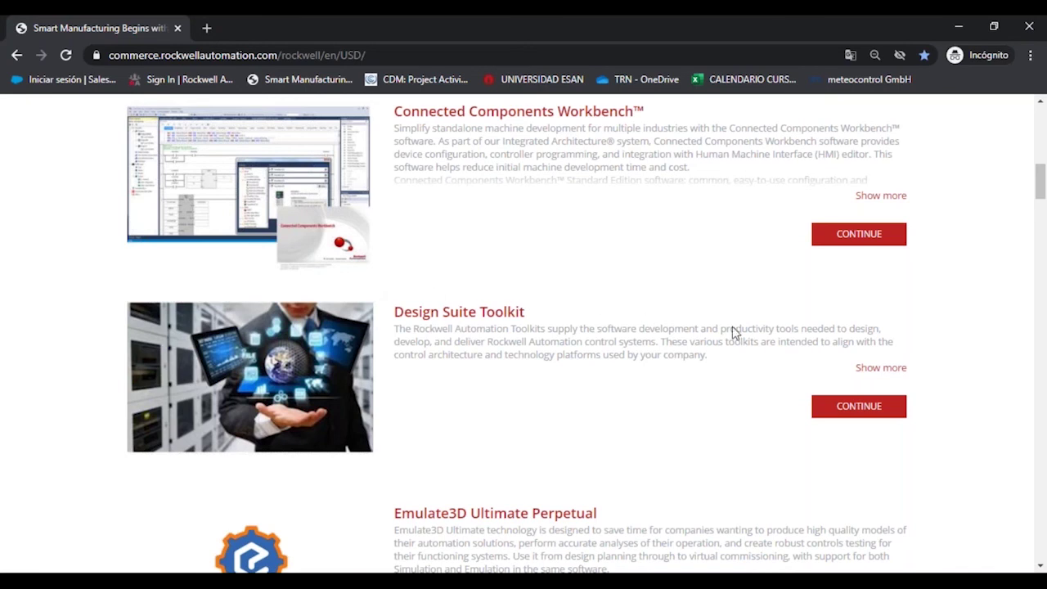
pyautogui.click(818, 412)
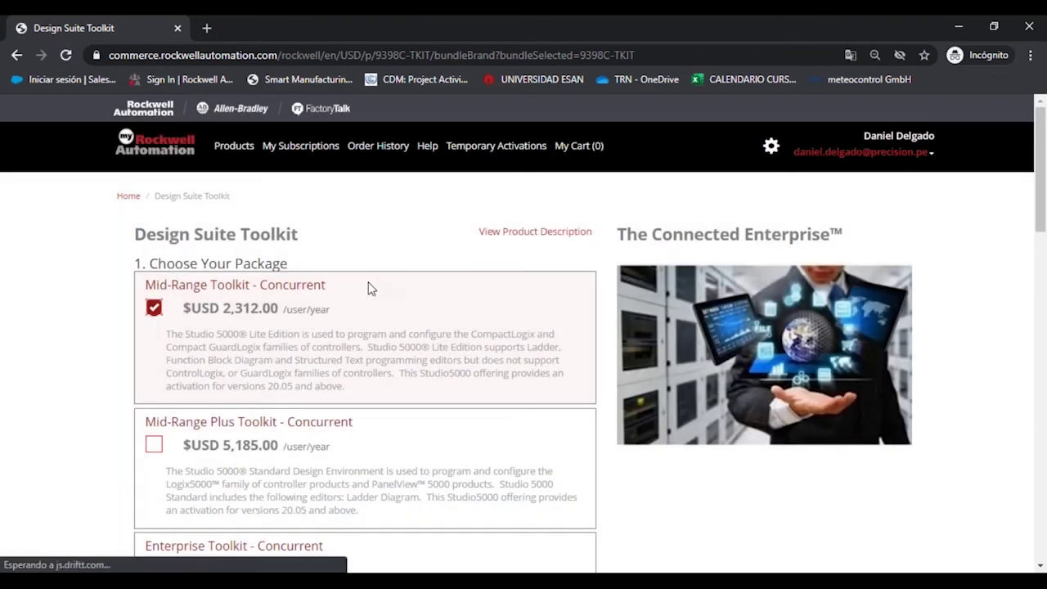
# - Examine the prices and descriptions of the Concurrent and Named toolkit packages
pyautogui.scroll(-1, 368, 288)
pyautogui.scroll(-1, 221, 178)
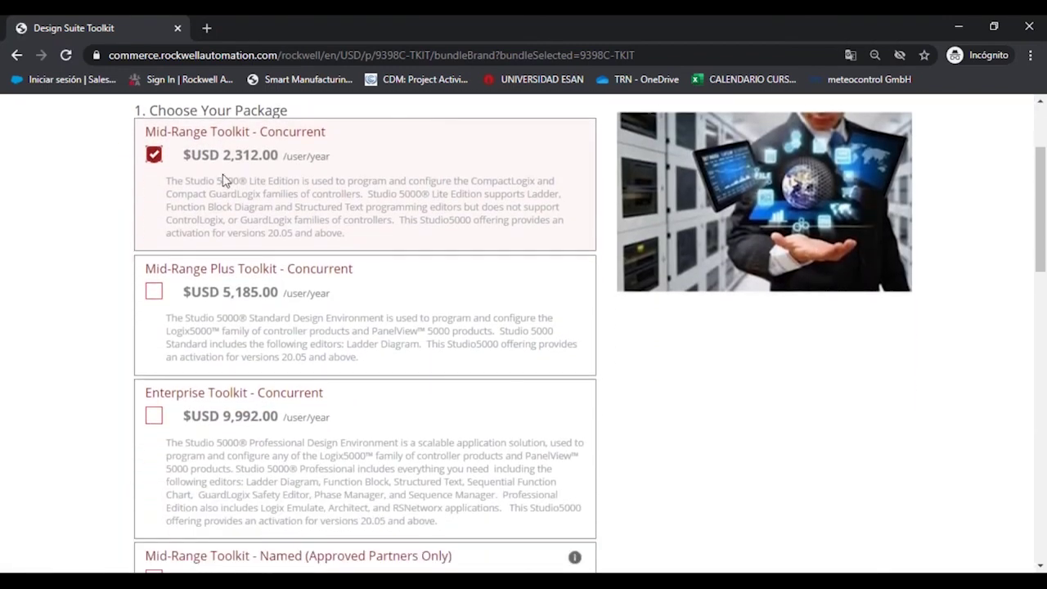
pyautogui.scroll(-1, 202, 177)
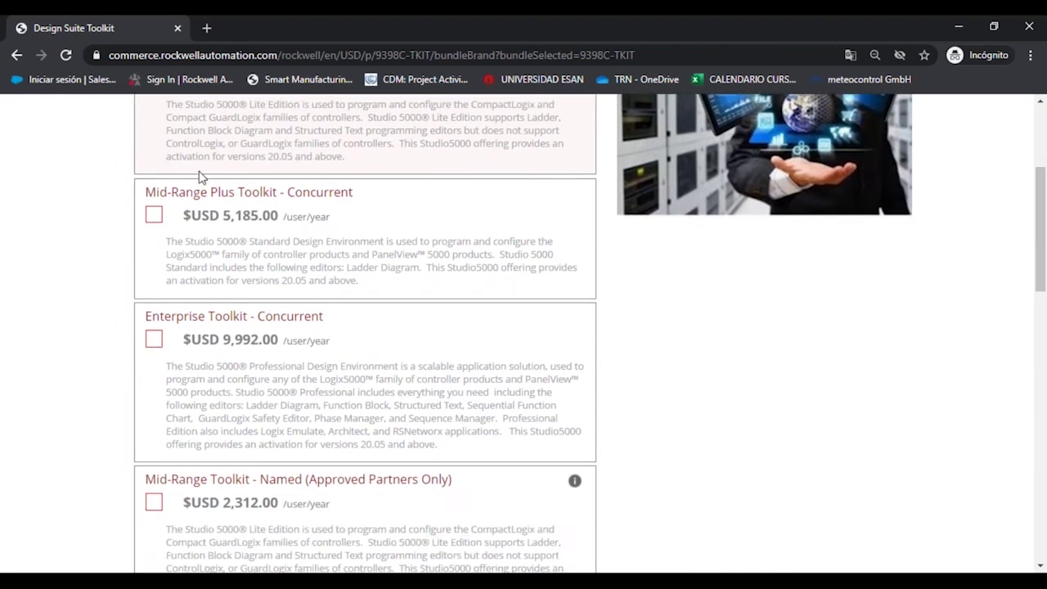
pyautogui.scroll(1, 203, 180)
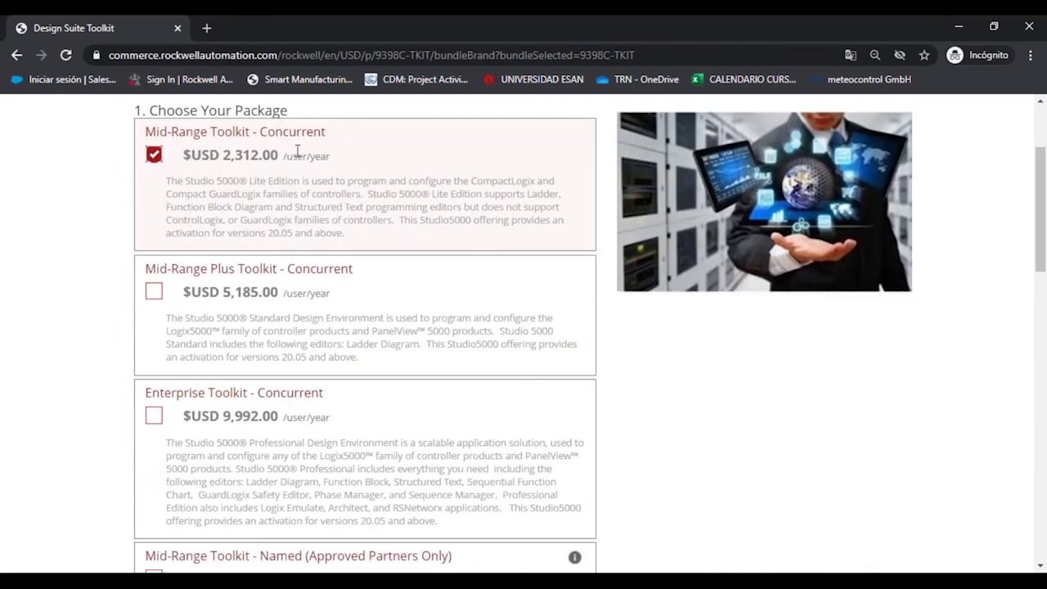
pyautogui.scroll(-2, 269, 421)
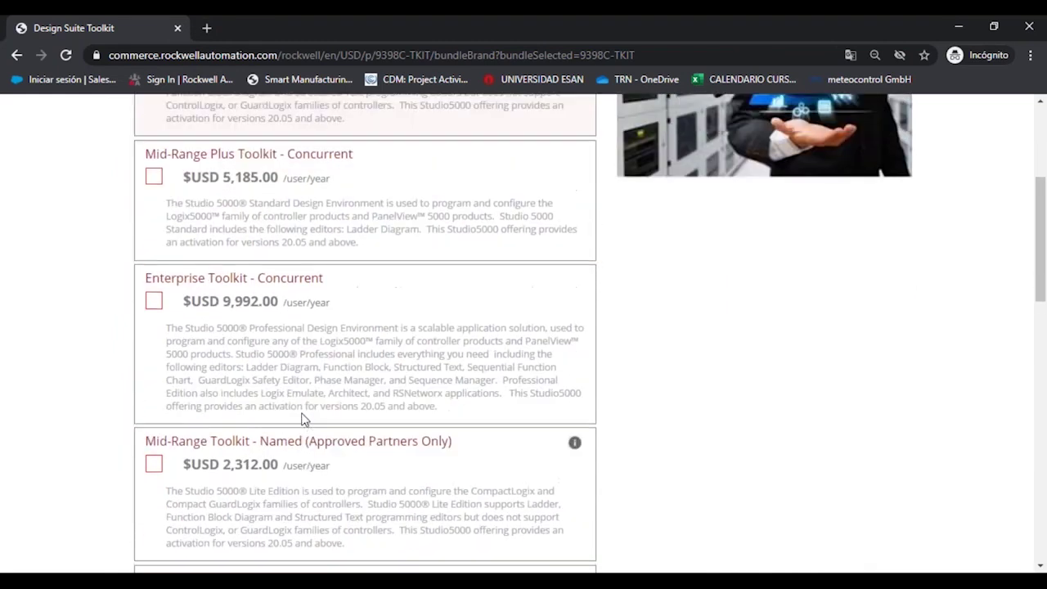
pyautogui.scroll(2, 303, 419)
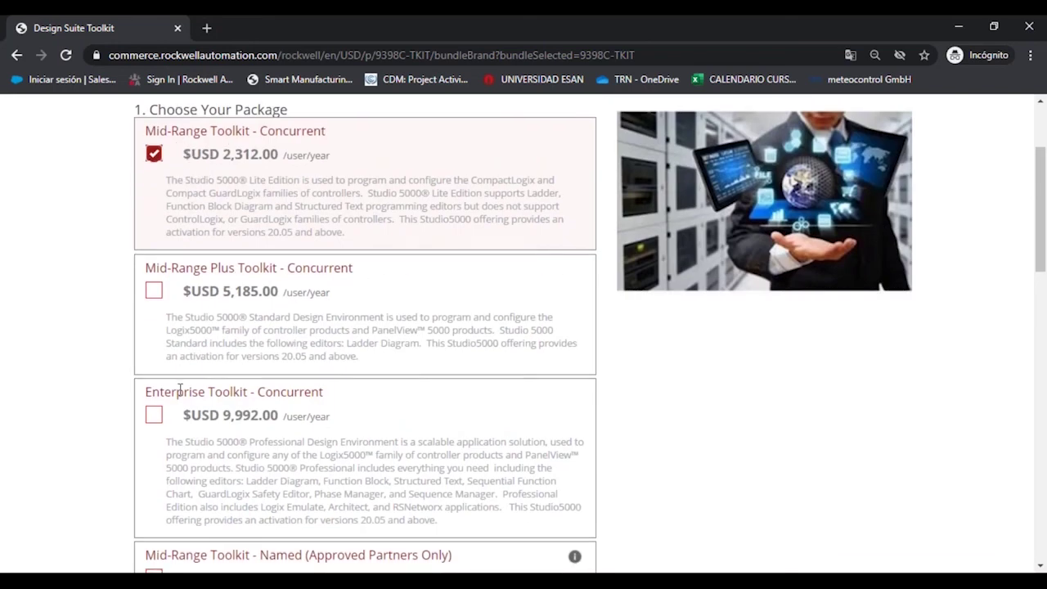
pyautogui.scroll(-4, 270, 311)
pyautogui.scroll(-2, 215, 327)
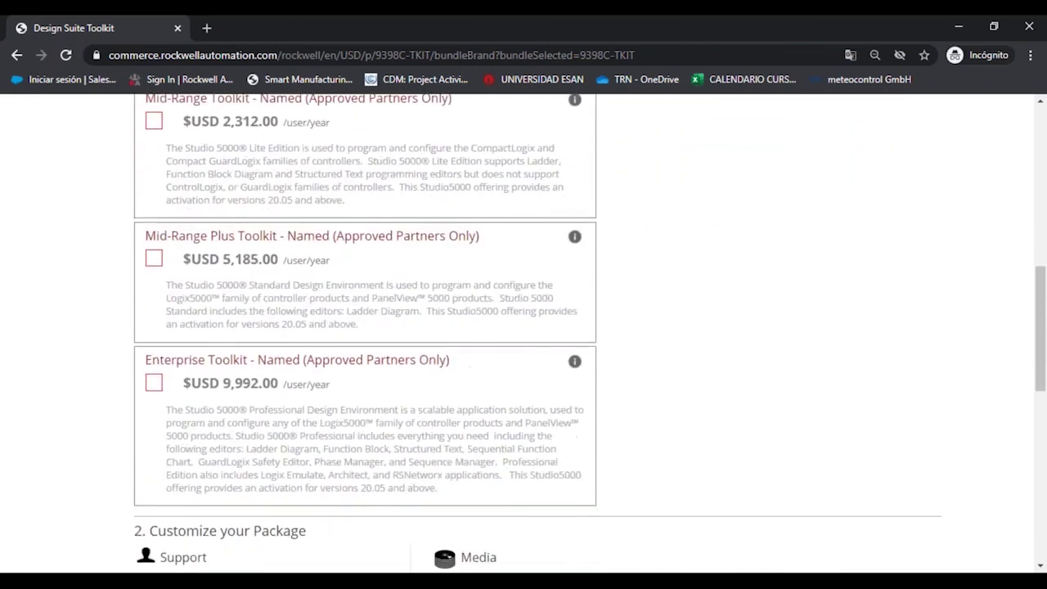
pyautogui.scroll(1, 473, 361)
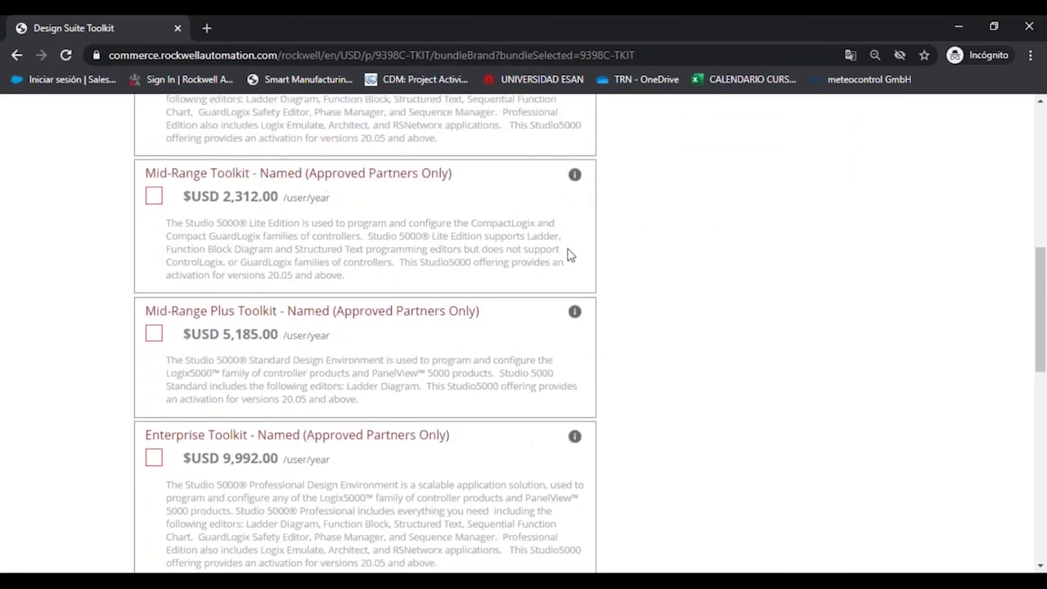
# - View the volume discount information for the Mid-Range Toolkit - Named package
pyautogui.click(153, 195)
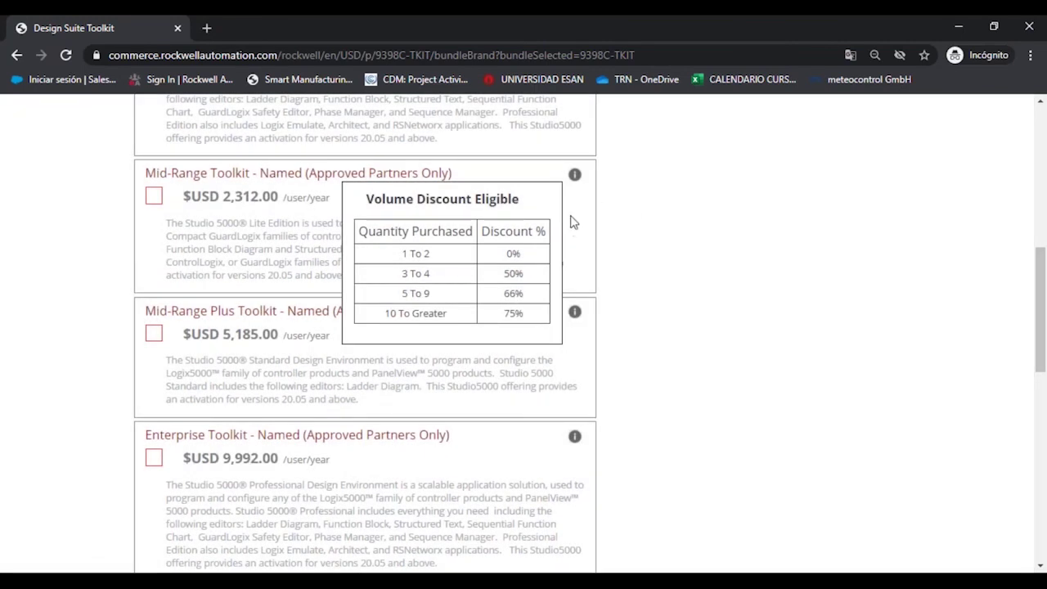
pyautogui.click(572, 176)
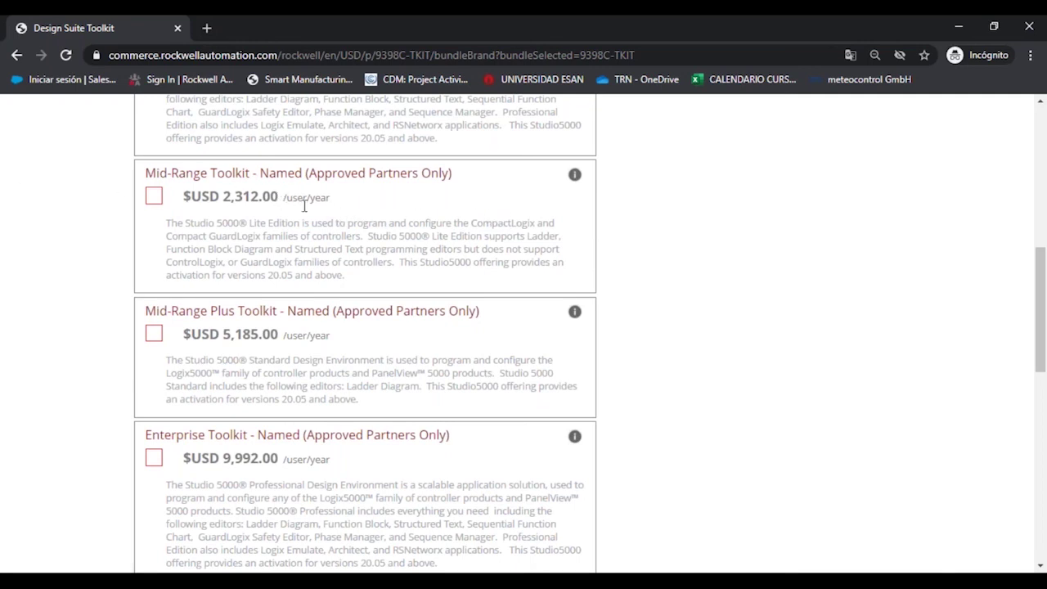
pyautogui.scroll(1, 580, 262)
pyautogui.moveTo(580, 262)
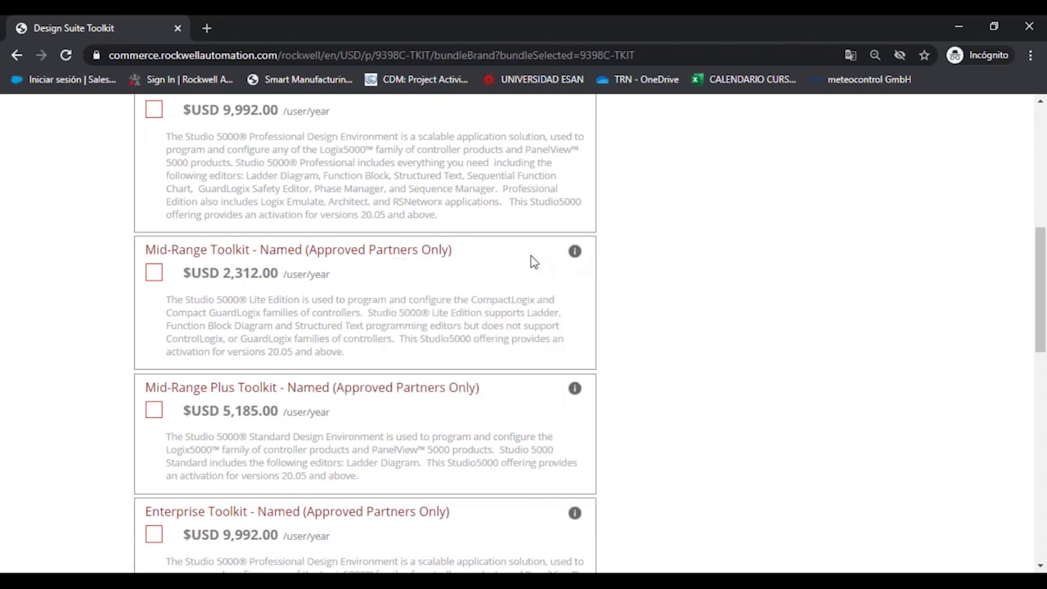
# - Choose the Mid-Range Toolkit - Concurrent package
pyautogui.scroll(6, 455, 286)
pyautogui.click(154, 249)
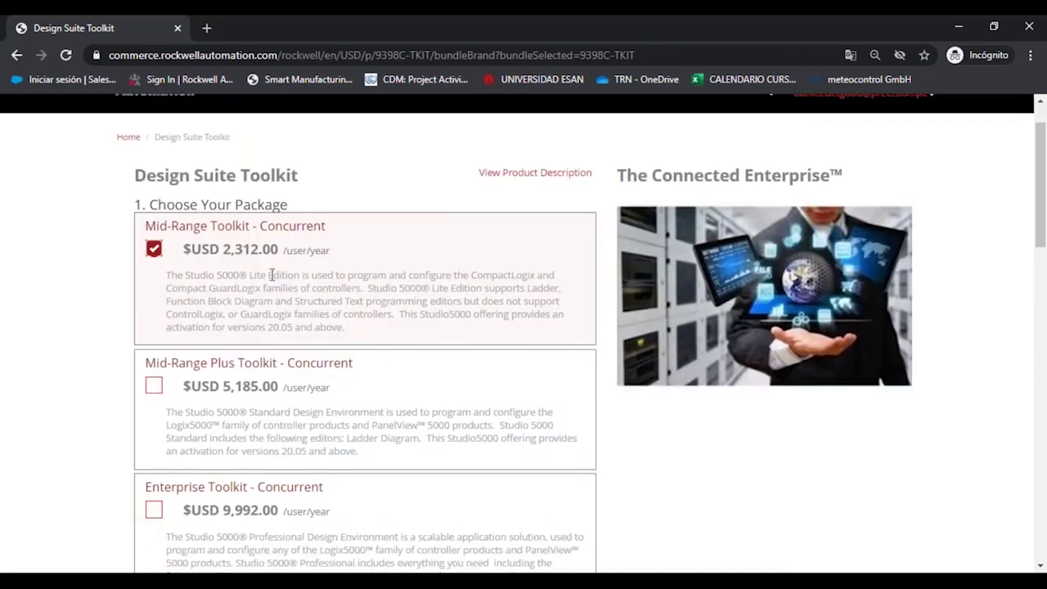
pyautogui.scroll(1, 167, 311)
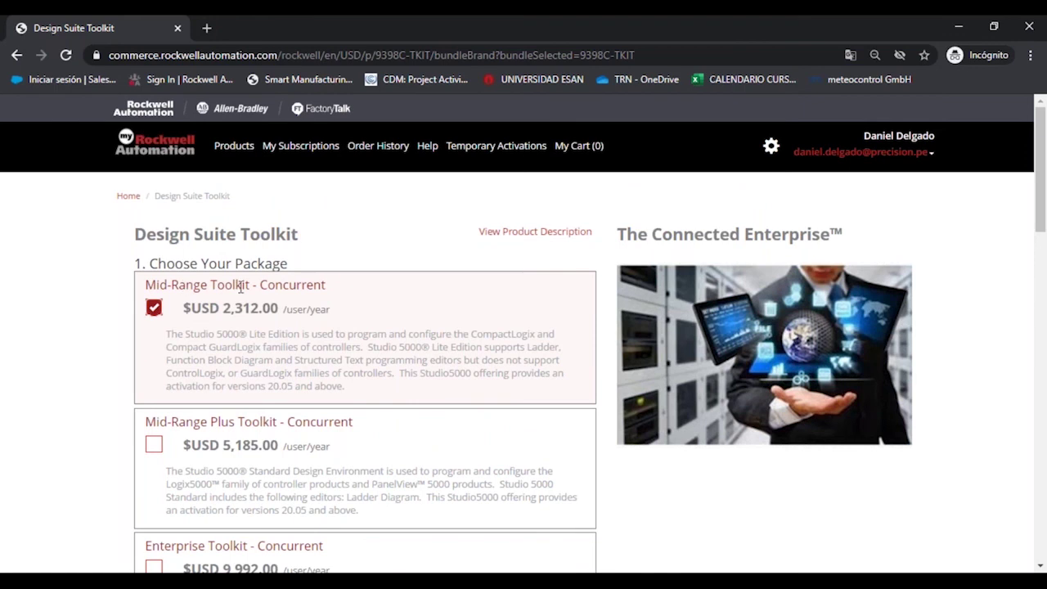
# - Set the package quantity to 3 and clear the standard telephone technical support selection
pyautogui.scroll(-10, 288, 286)
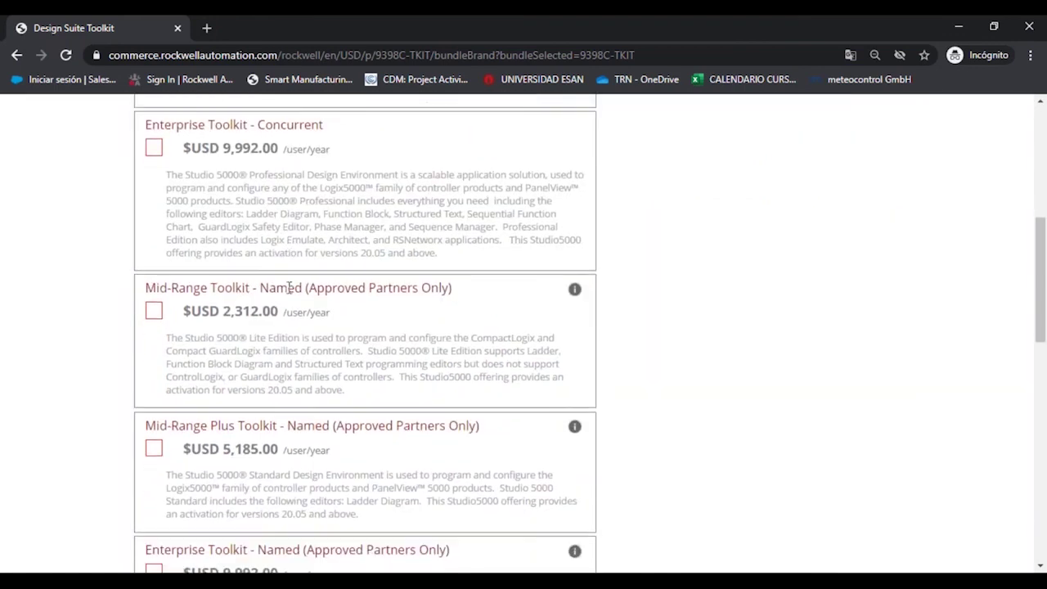
pyautogui.moveTo(218, 431); pyautogui.dragTo(250, 436)
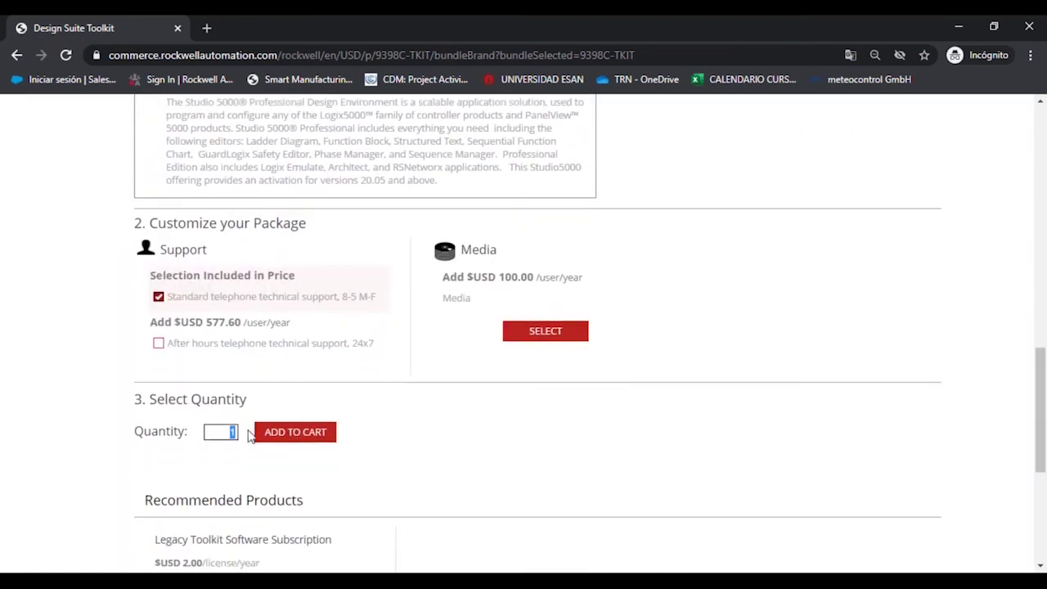
pyautogui.write('3')
pyautogui.press('Tab')
pyautogui.click(159, 343)
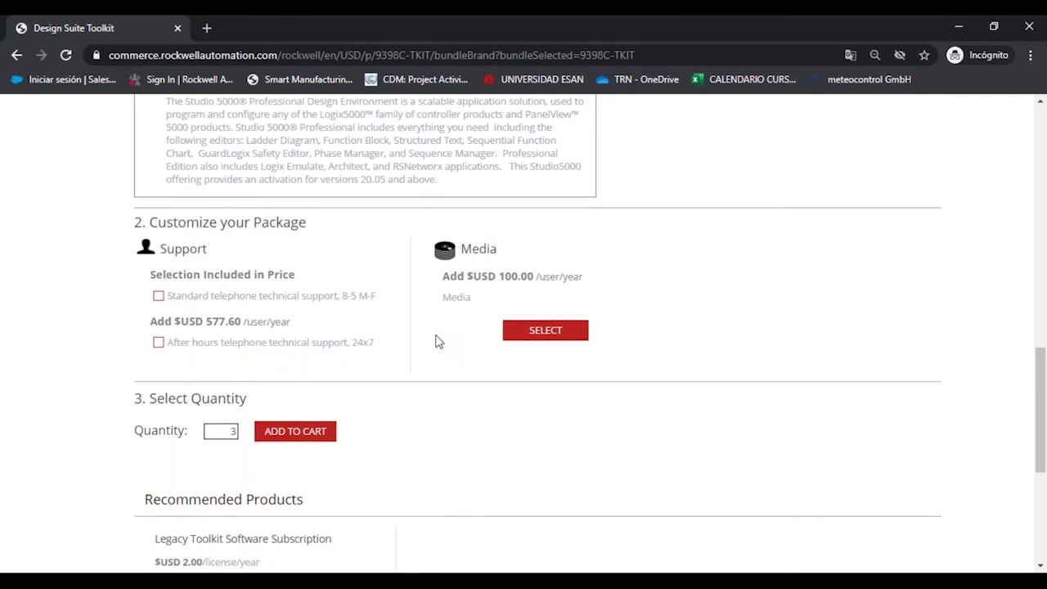
# - Try to add the Mid-Range Toolkit - Concurrent package to the cart without any support service
pyautogui.scroll(-2, 426, 339)
pyautogui.scroll(-1, 327, 279)
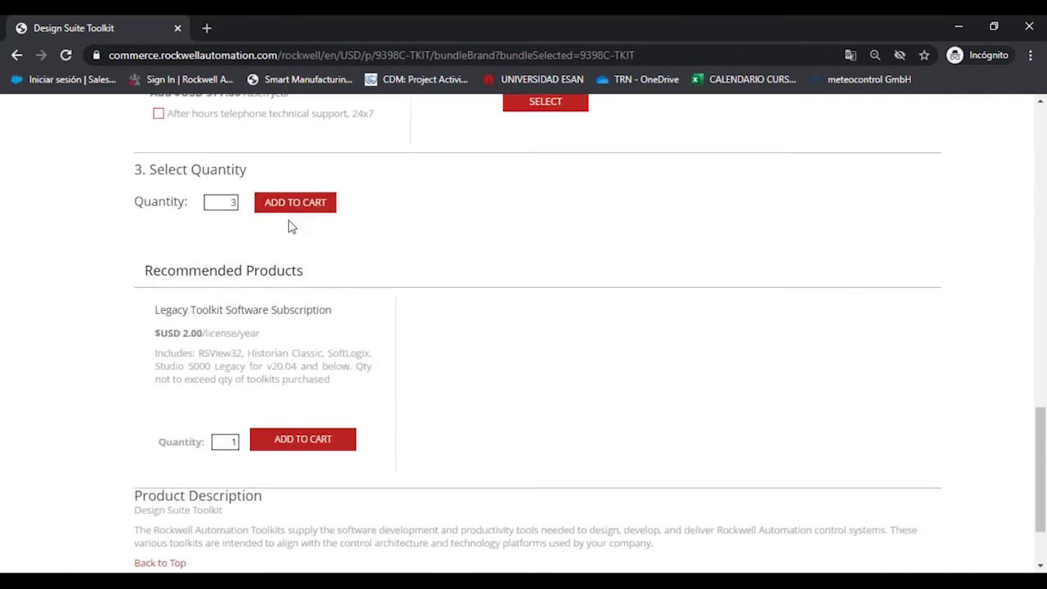
pyautogui.click(291, 204)
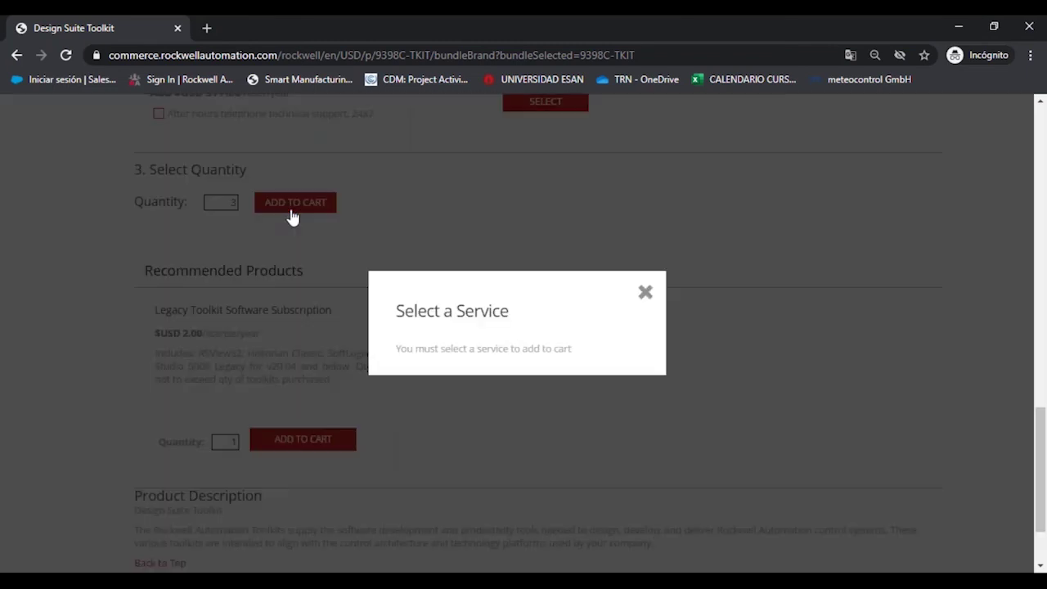
pyautogui.click(646, 293)
# - Include standard telephone technical support, 8-5 M-F, add the 3 Concurrent licenses to the cart, and continue shopping
pyautogui.scroll(3, 327, 327)
pyautogui.click(158, 296)
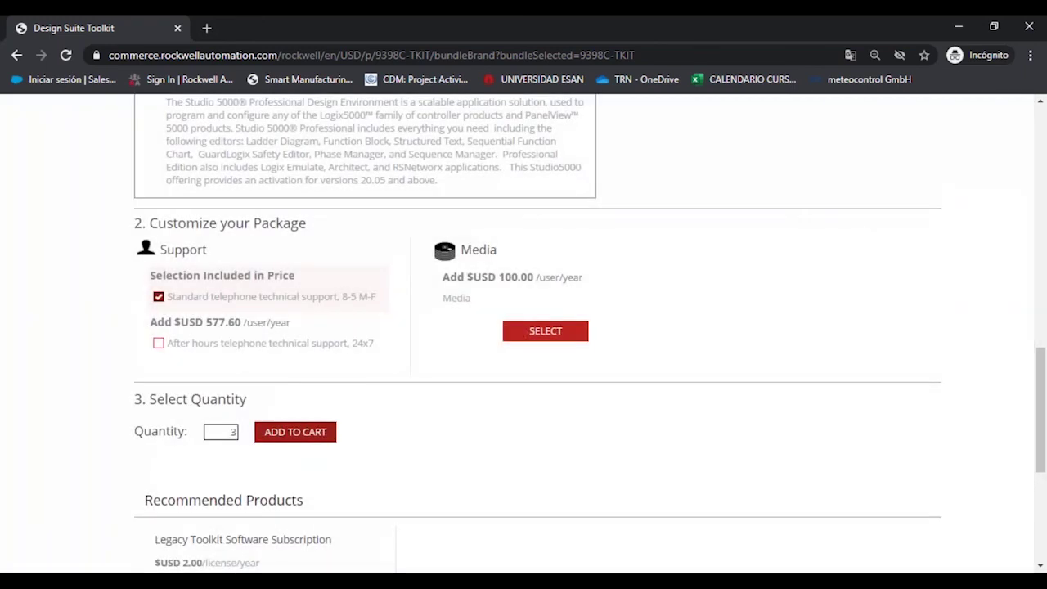
pyautogui.click(296, 432)
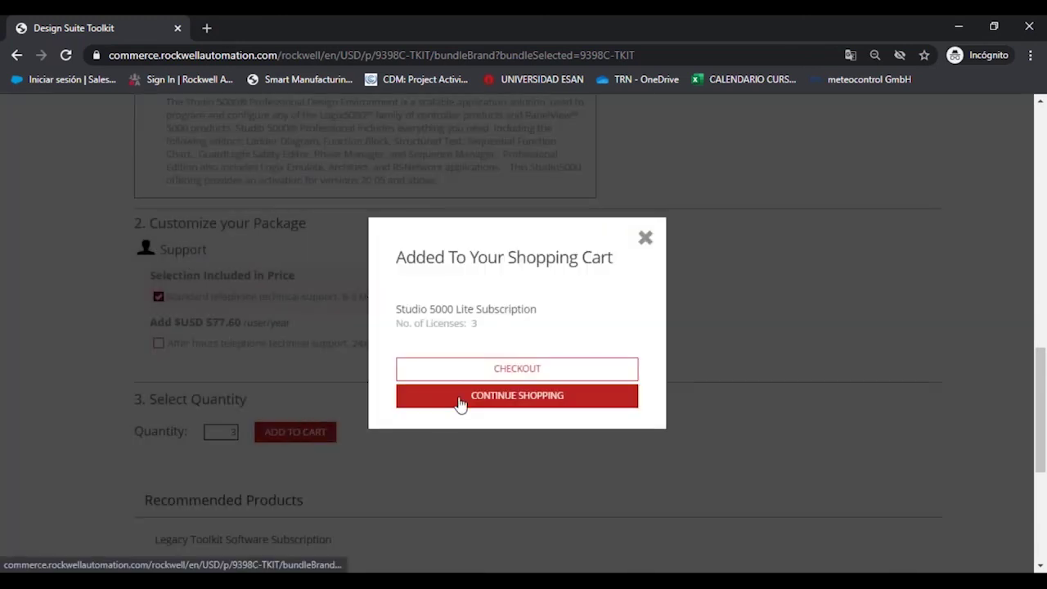
pyautogui.click(460, 404)
# - Switch the package choice from Mid-Range Toolkit - Concurrent to Mid-Range Toolkit - Named (Approved Partners Only)
pyautogui.scroll(7, 350, 378)
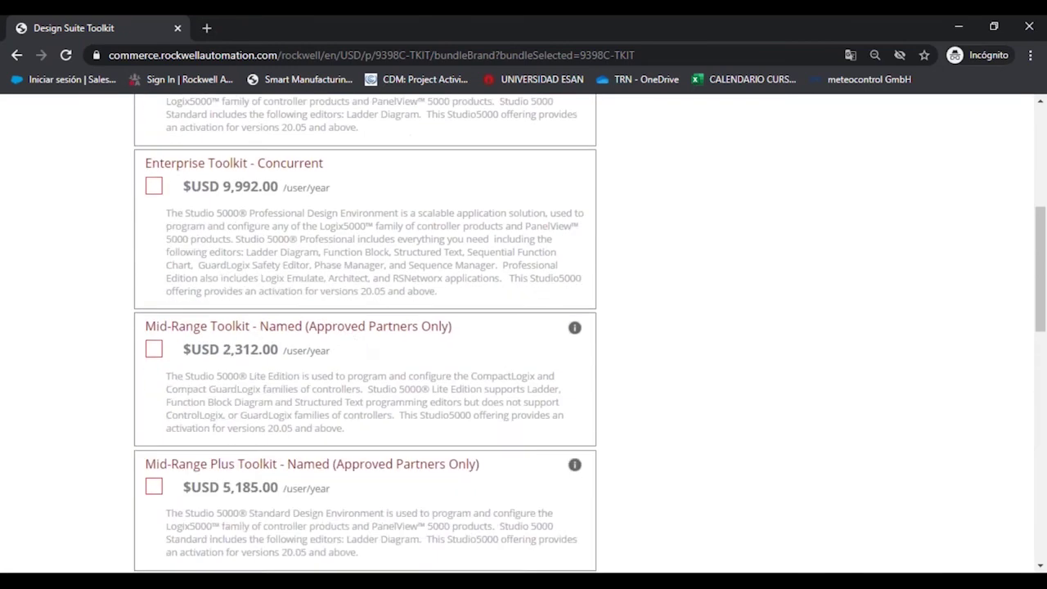
pyautogui.scroll(4, 350, 379)
pyautogui.click(153, 307)
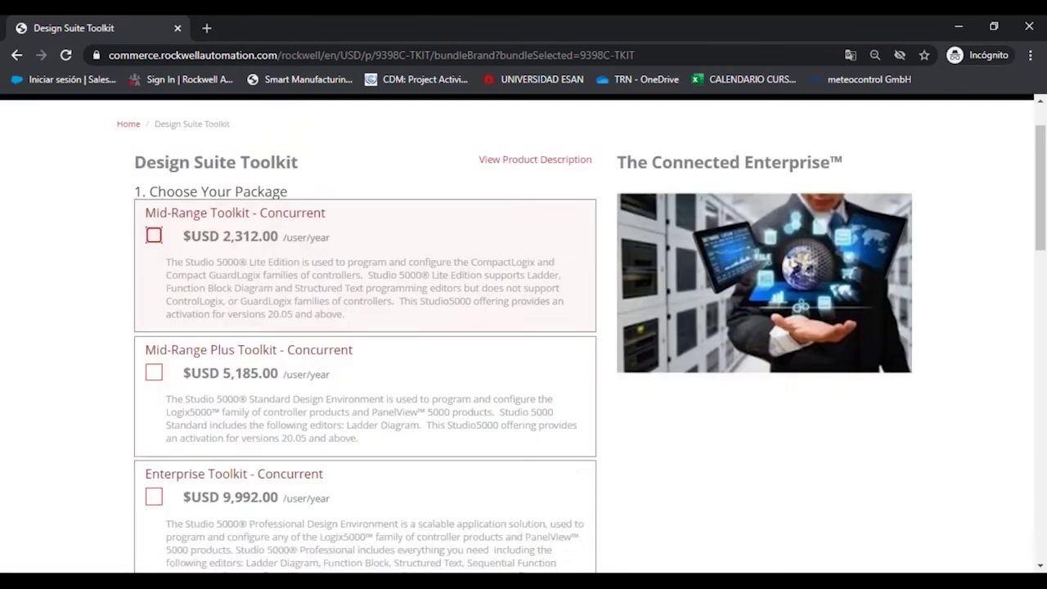
pyautogui.scroll(-3, 197, 315)
pyautogui.click(154, 426)
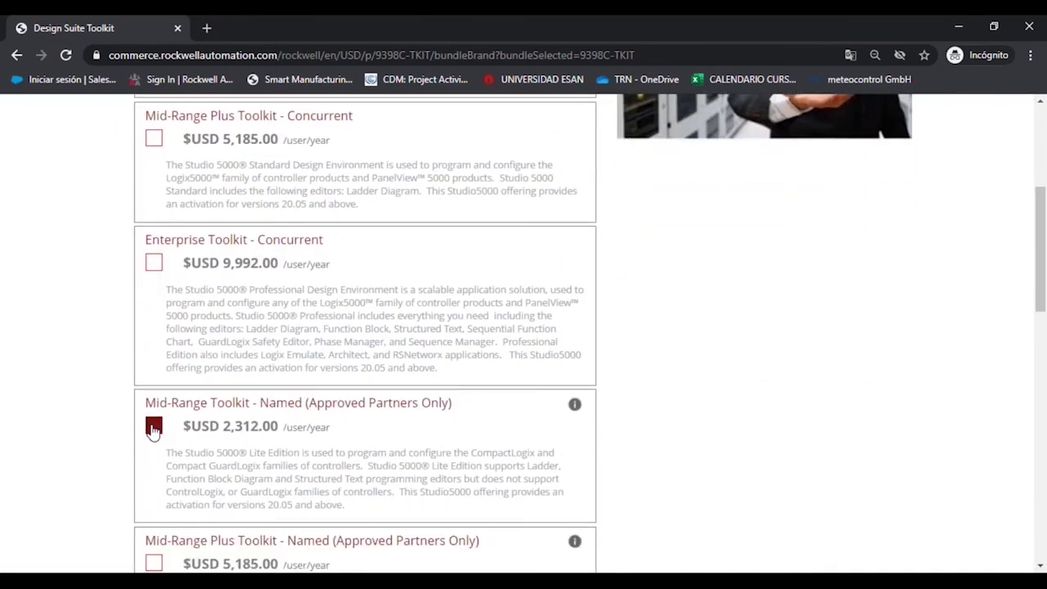
# - Add 3 licenses of the Named package with standard telephone support to the cart and open the shopping cart
pyautogui.scroll(-1, 432, 345)
pyautogui.scroll(-6, 432, 346)
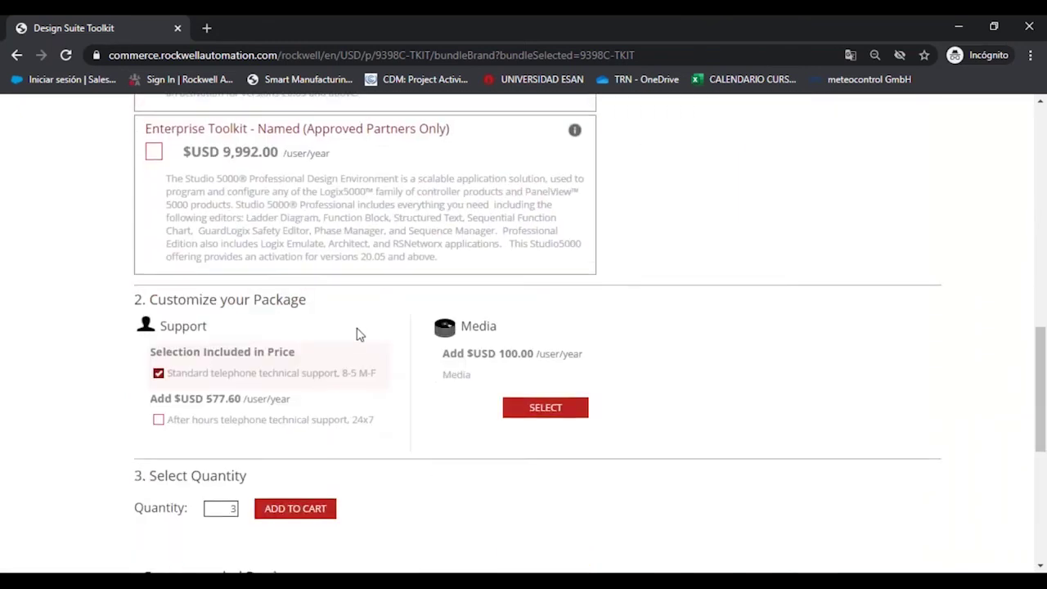
pyautogui.scroll(-1, 357, 333)
pyautogui.doubleClick(232, 431)
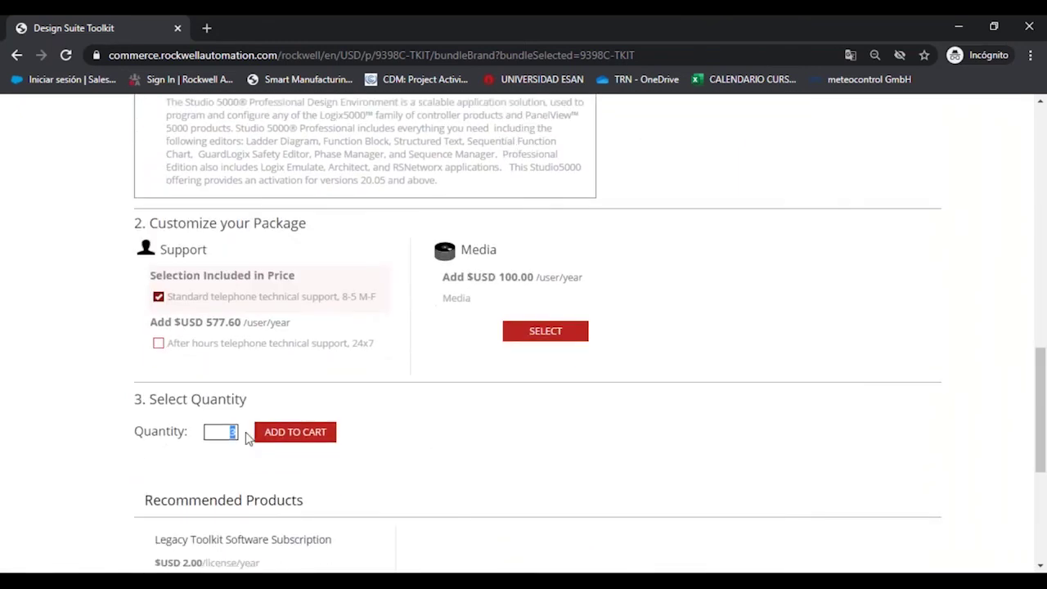
pyautogui.click(296, 436)
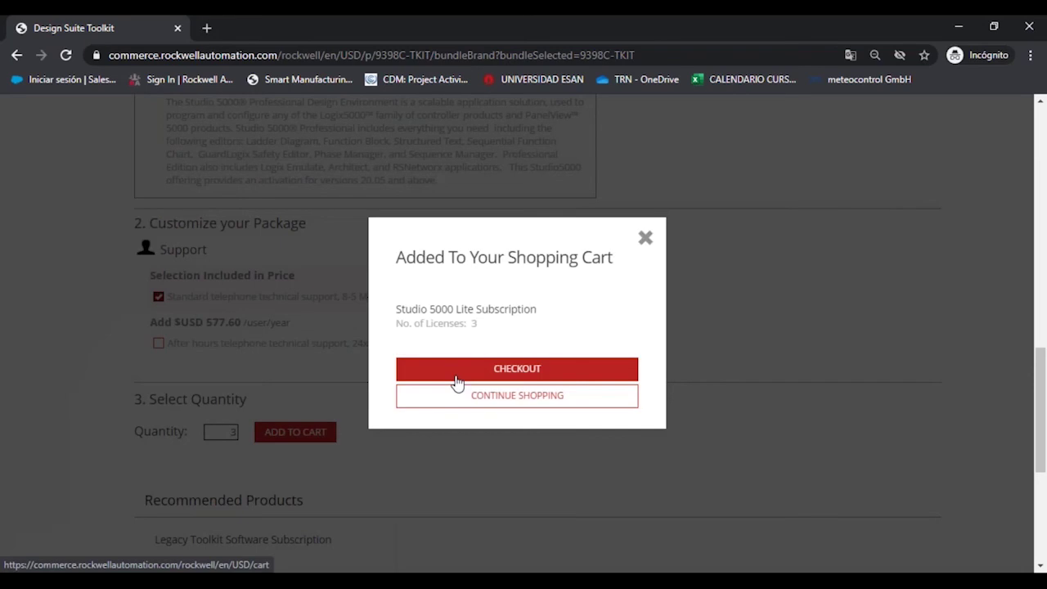
pyautogui.click(505, 372)
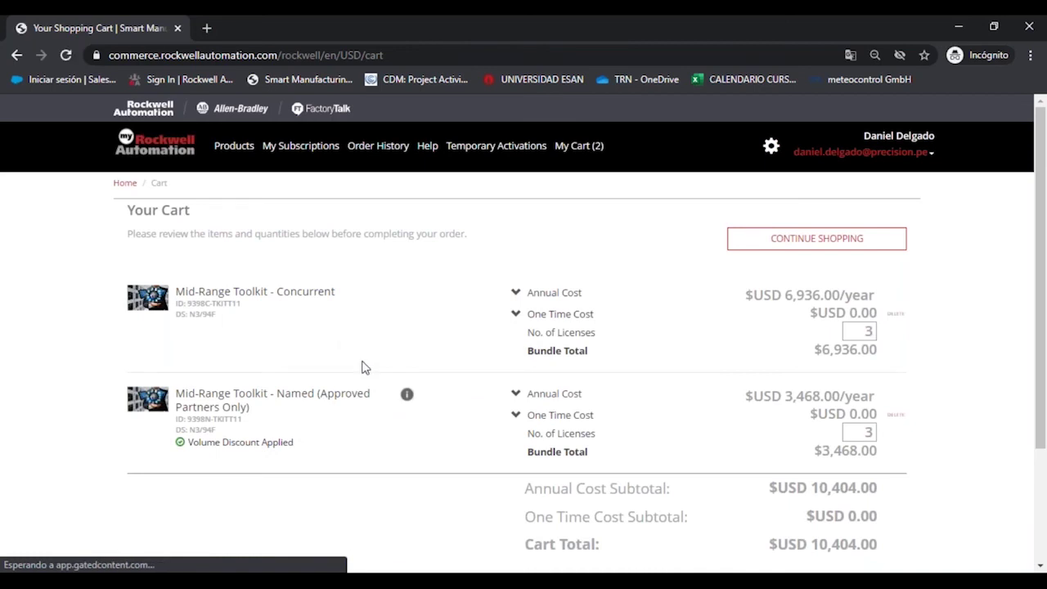
# - Expand the annual cost details of both toolkits in the cart and compare their included items, volume discount and totals
pyautogui.scroll(-1, 362, 368)
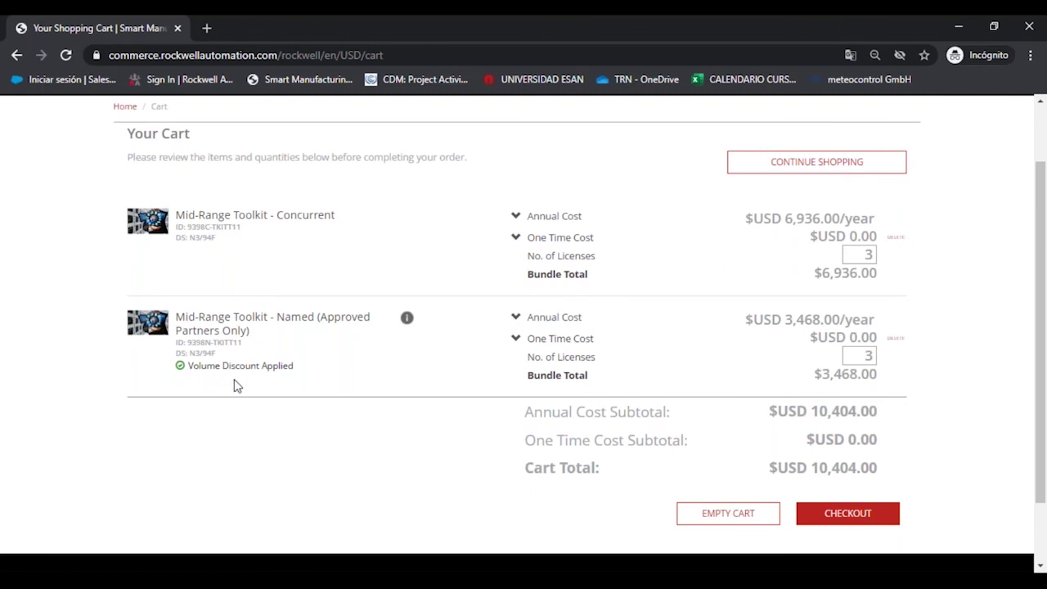
pyautogui.click(515, 217)
pyautogui.click(516, 427)
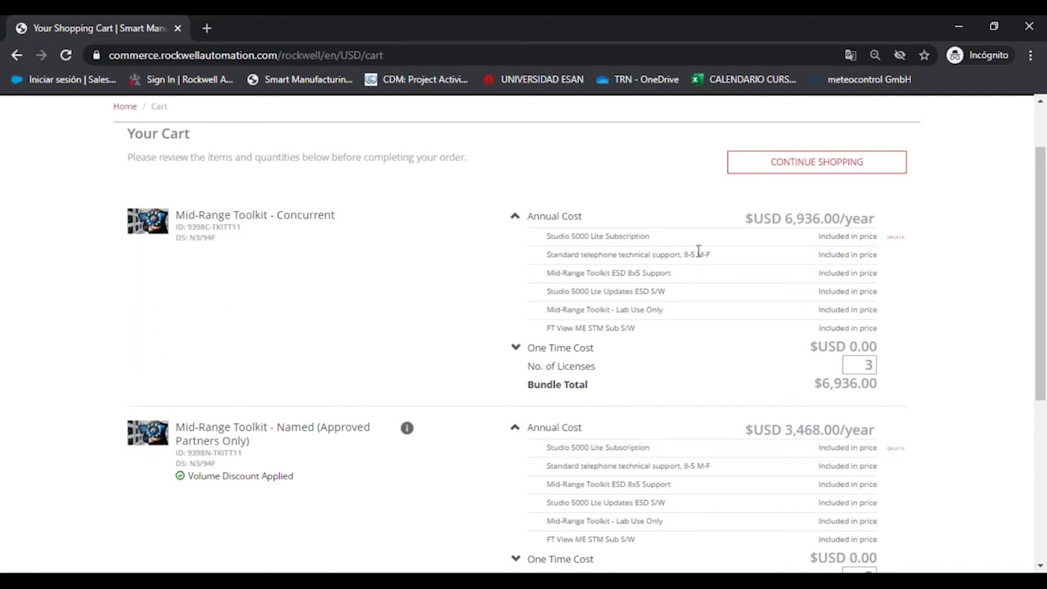
pyautogui.scroll(-1, 572, 329)
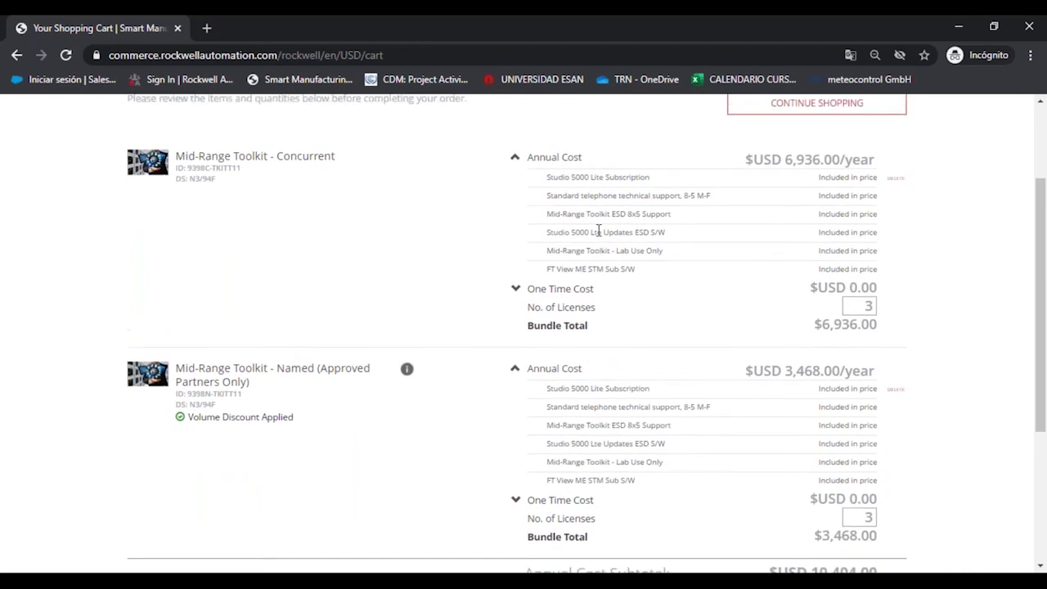
pyautogui.scroll(1, 599, 230)
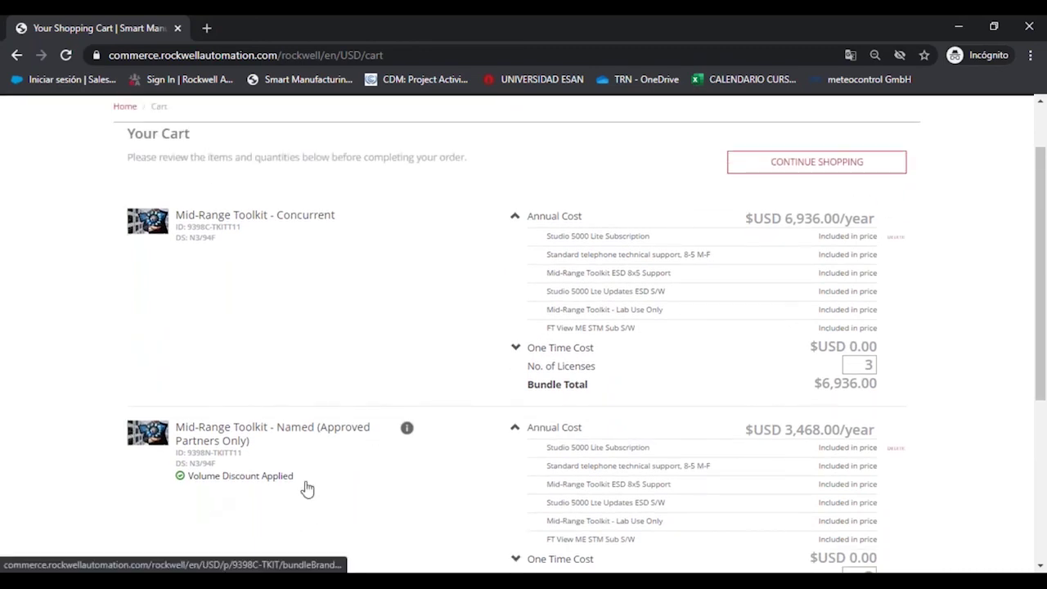
pyautogui.scroll(-5, 669, 278)
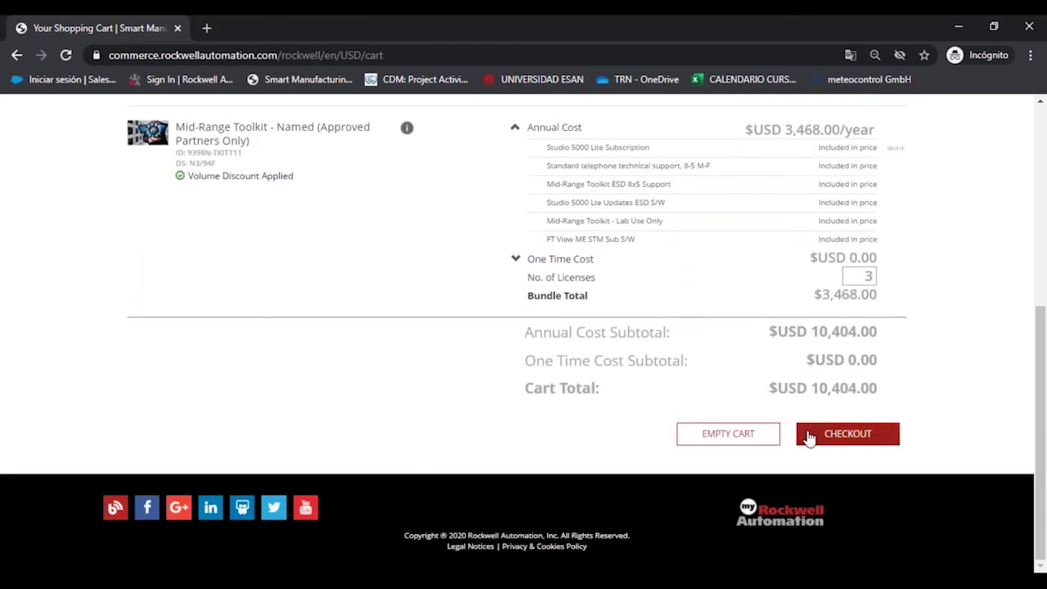
# - Start the checkout, review the prefilled shipping and billing addresses, and accept them to reach the contract details
pyautogui.click(808, 435)
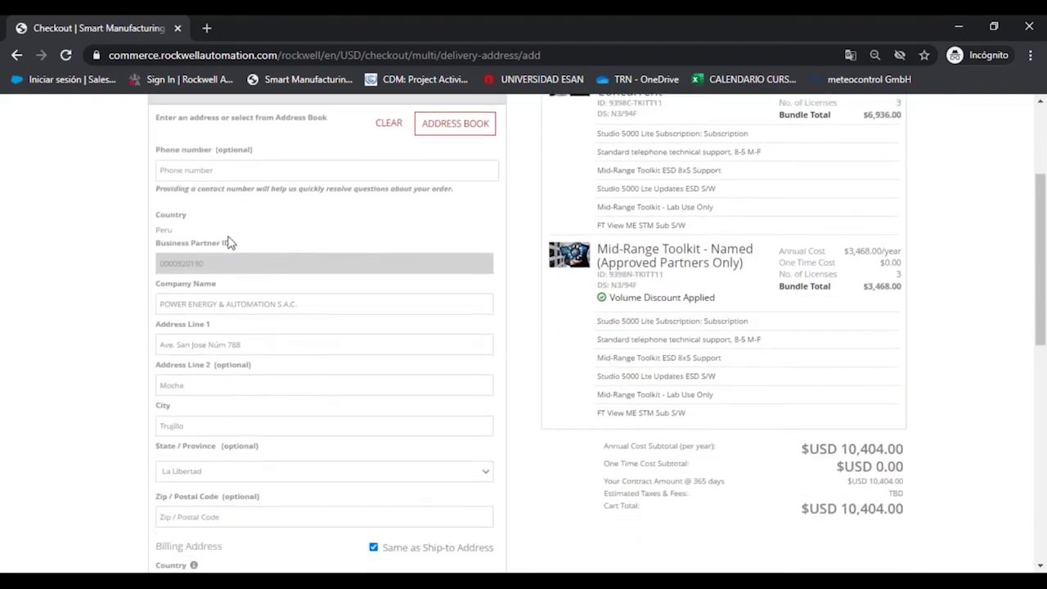
pyautogui.scroll(-4, 232, 253)
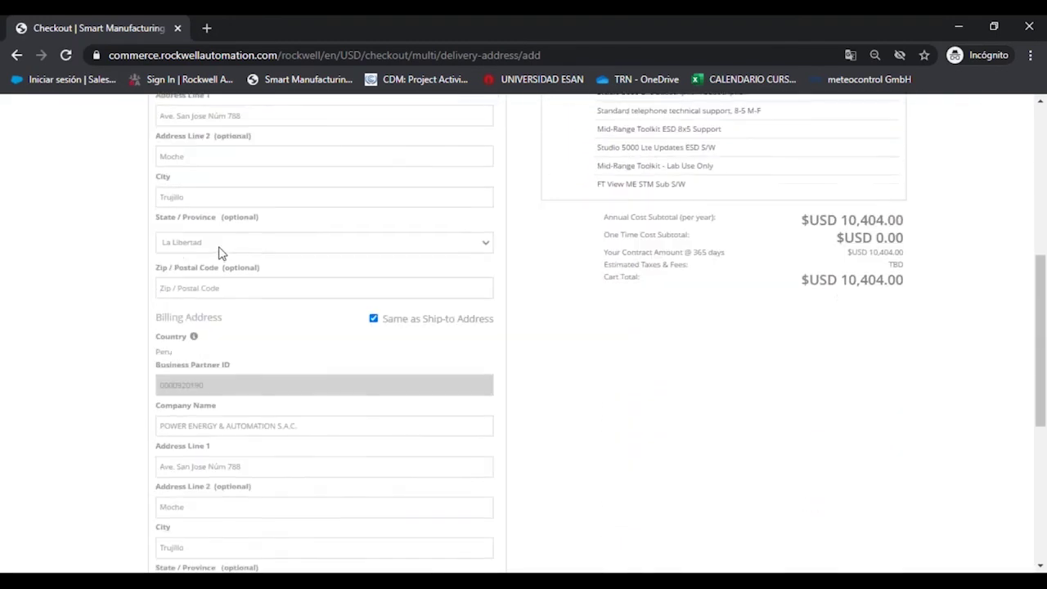
pyautogui.scroll(4, 220, 250)
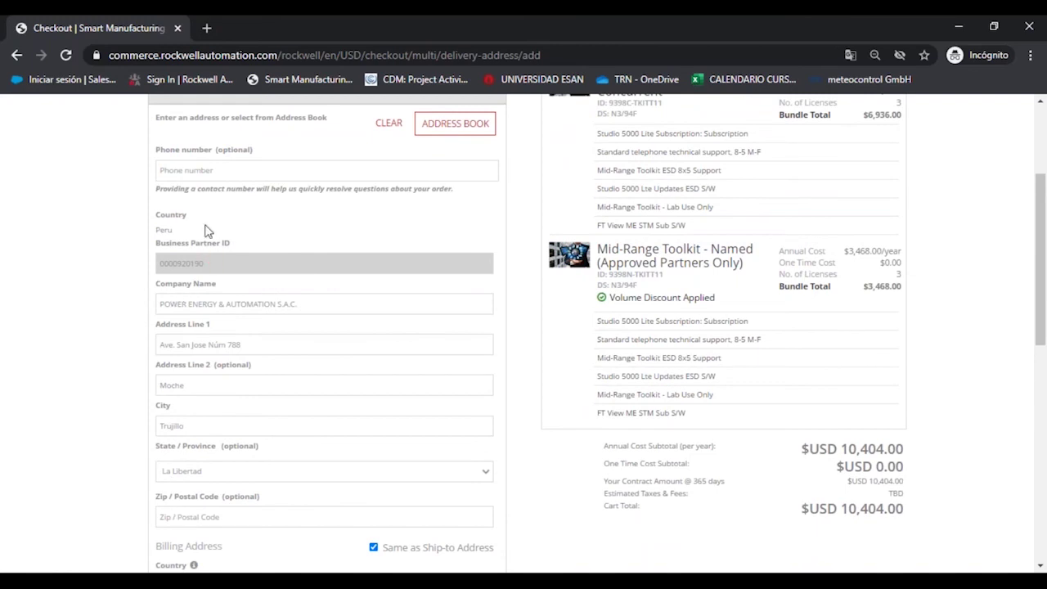
pyautogui.scroll(1, 209, 236)
pyautogui.scroll(-3, 210, 240)
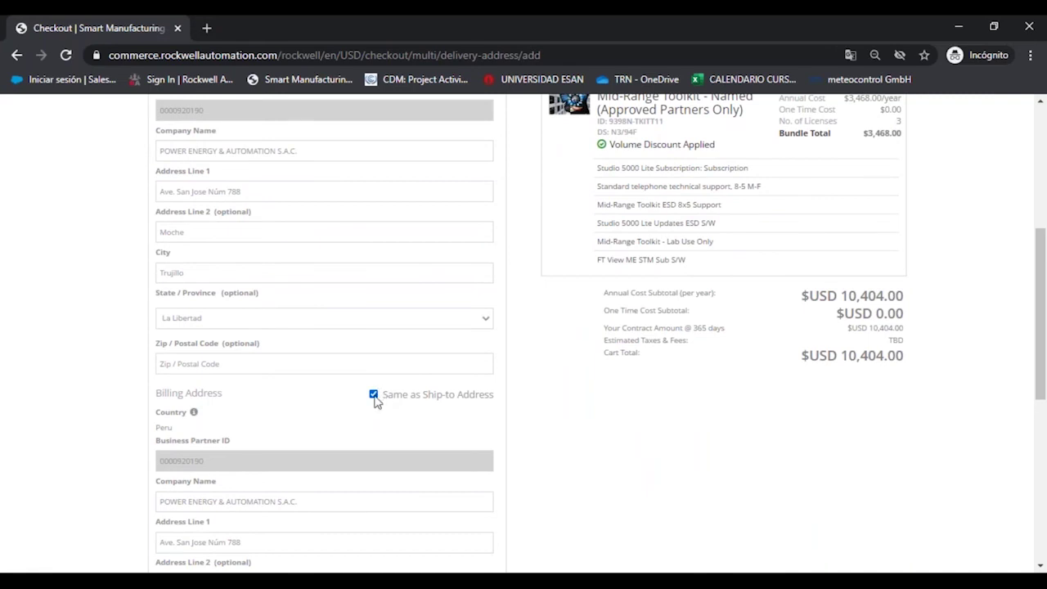
pyautogui.scroll(-4, 376, 401)
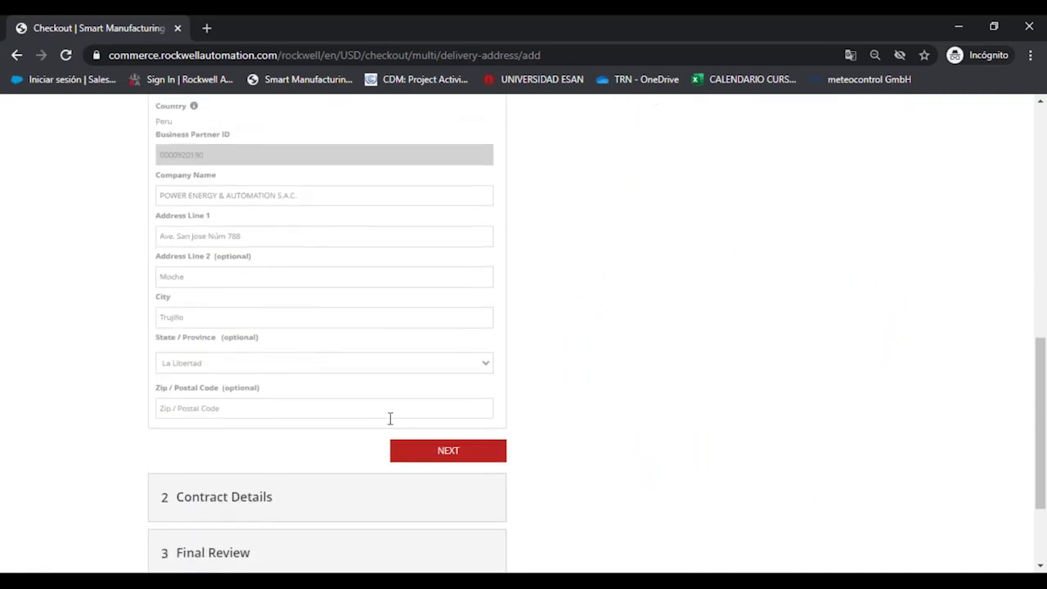
pyautogui.click(411, 456)
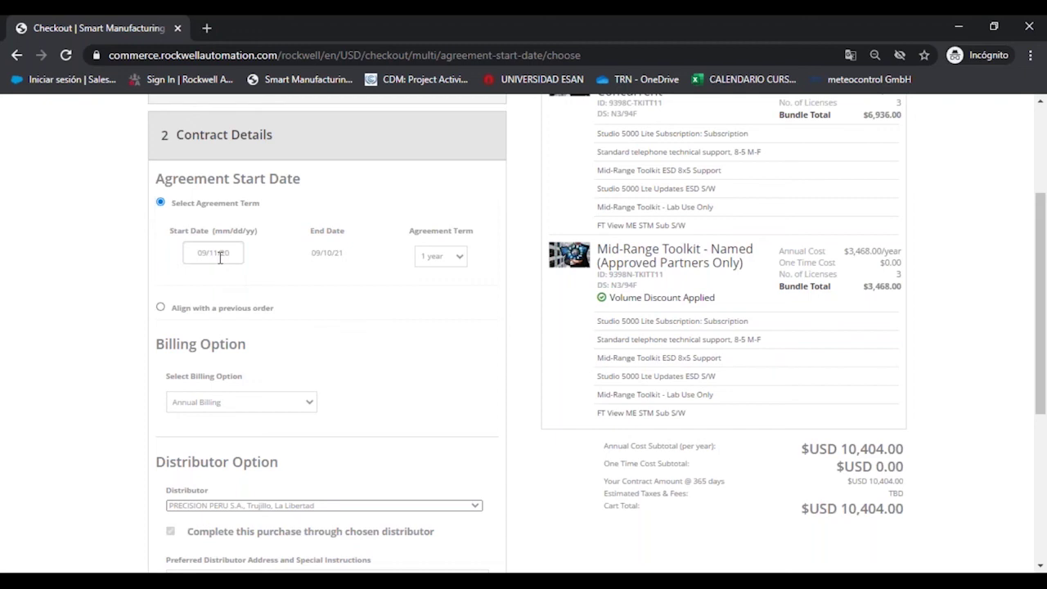
# - Set the agreement start date to 09/25/20 and check the resulting end date
pyautogui.click(220, 258)
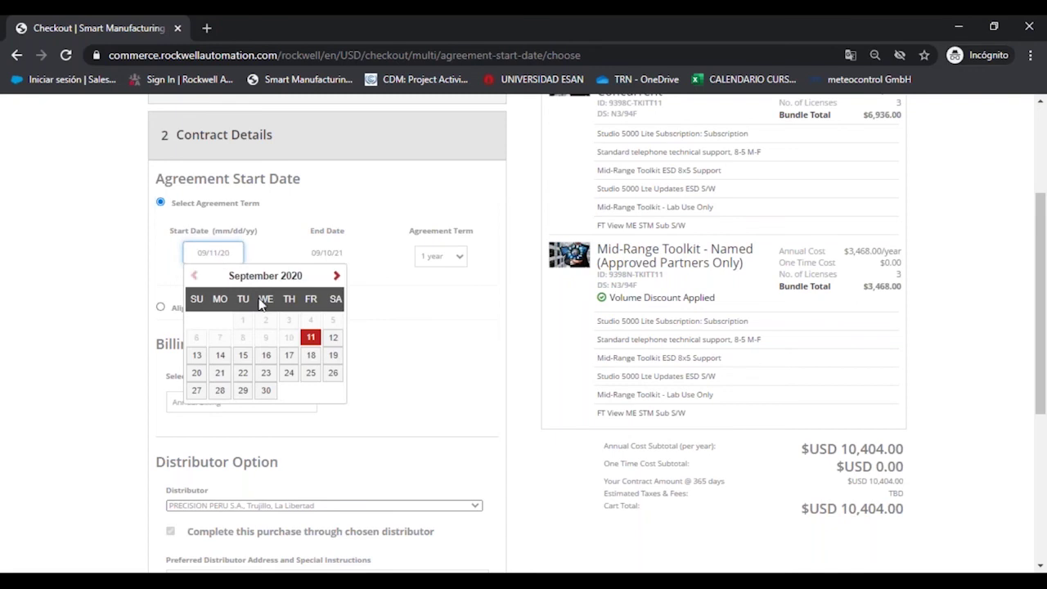
pyautogui.click(311, 373)
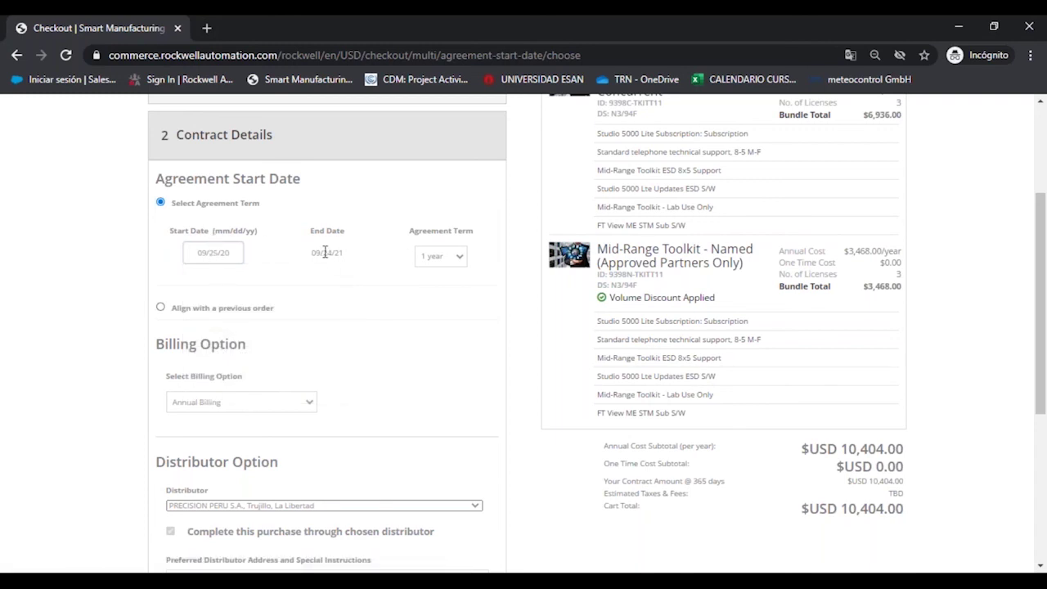
pyautogui.moveTo(341, 252); pyautogui.dragTo(311, 256)
# - Try agreement terms of 2 years and 4 years, and set the term back to 1 year
pyautogui.click(447, 257)
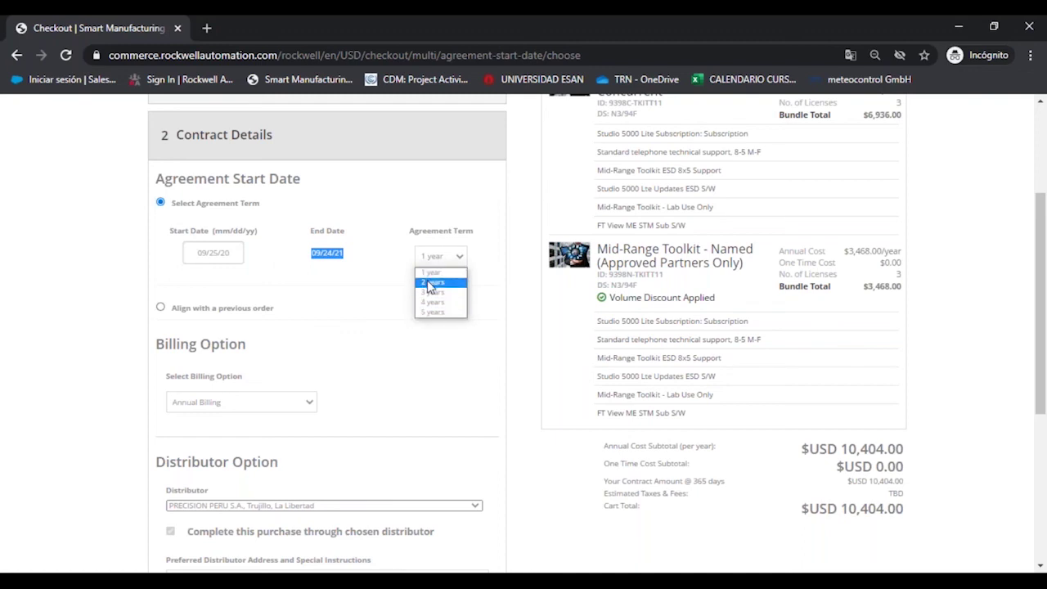
pyautogui.click(431, 283)
pyautogui.click(442, 256)
pyautogui.click(439, 301)
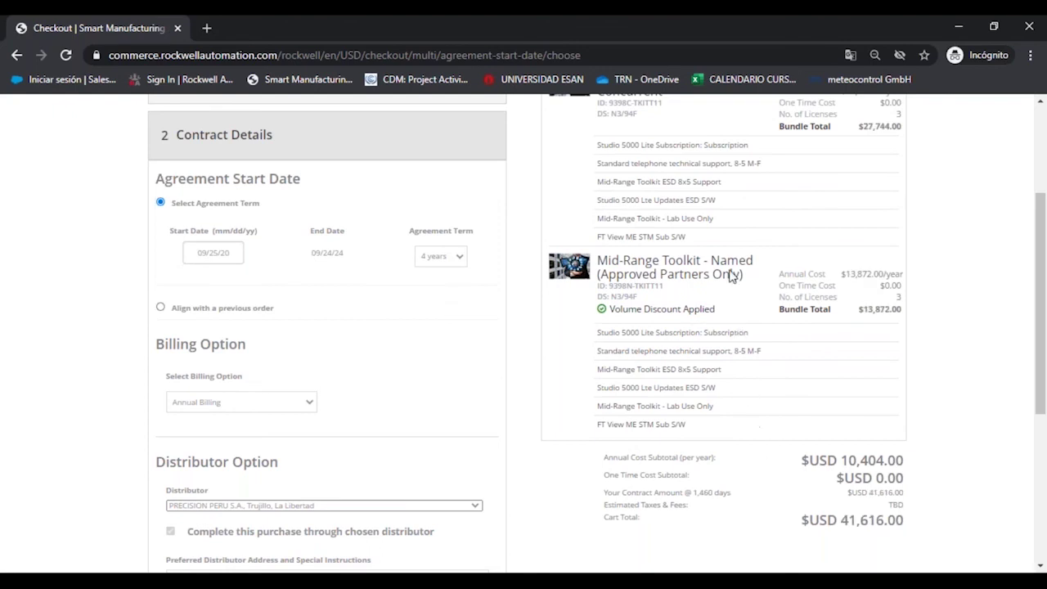
pyautogui.click(448, 259)
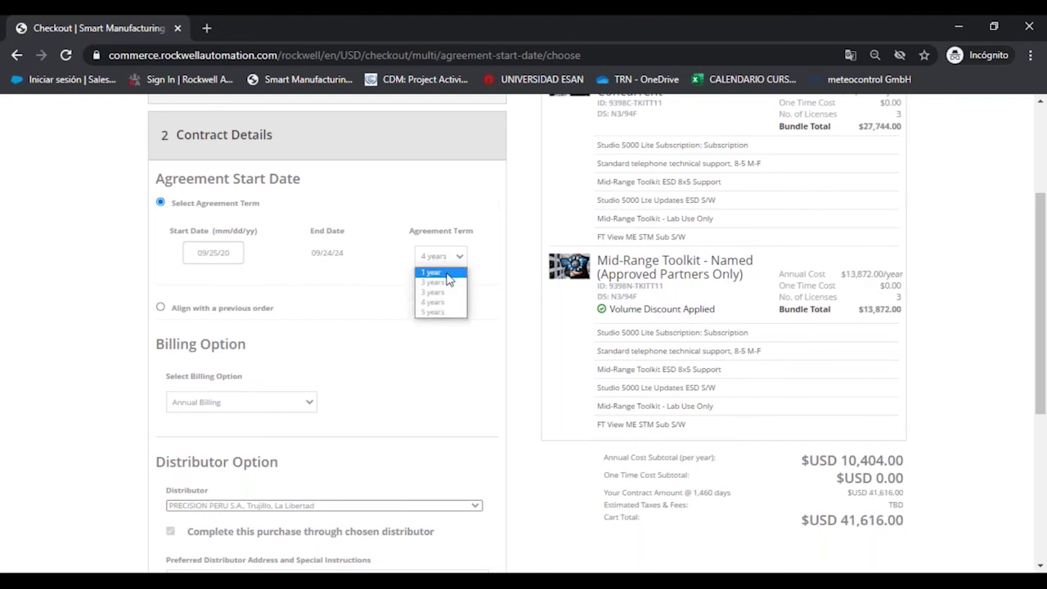
pyautogui.click(446, 275)
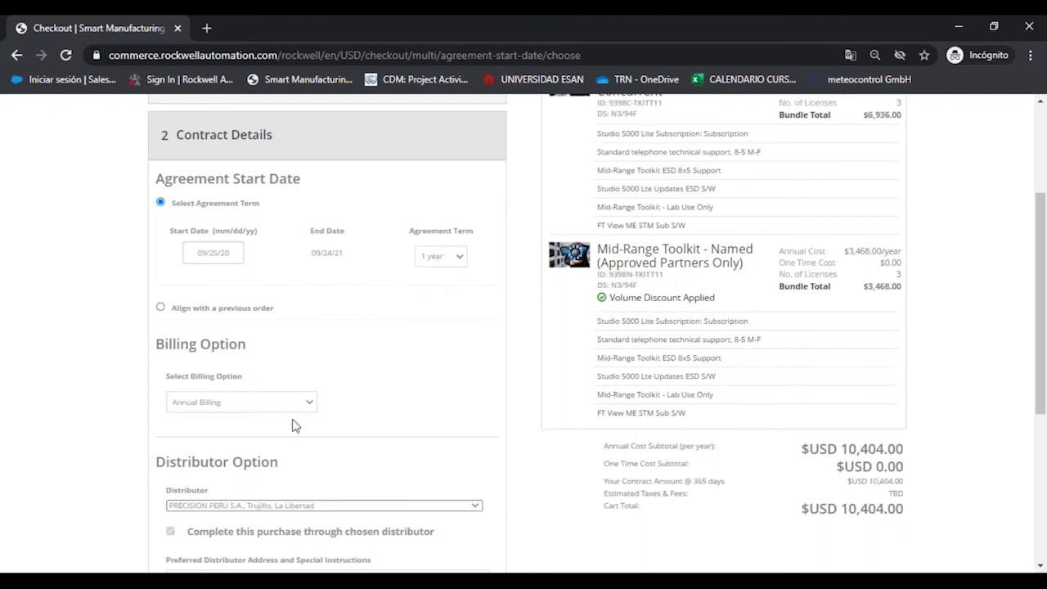
# - Keep Annual Billing as the billing option and choose Precision Peru S.A., La Victoria, Lima as the distributor
pyautogui.scroll(-1, 298, 413)
pyautogui.click(294, 324)
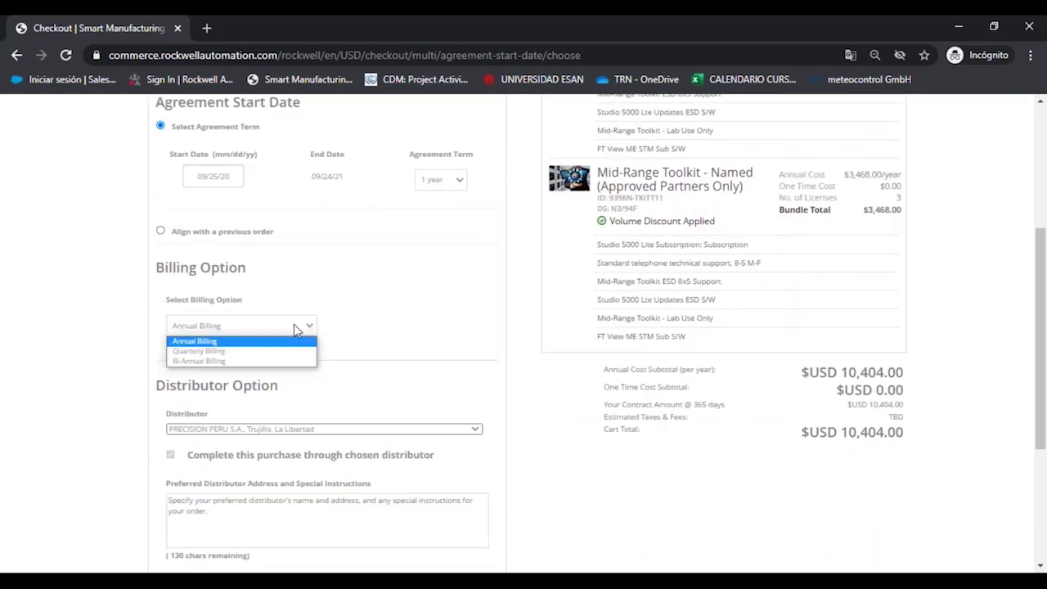
pyautogui.click(224, 342)
pyautogui.scroll(-1, 252, 357)
pyautogui.click(250, 353)
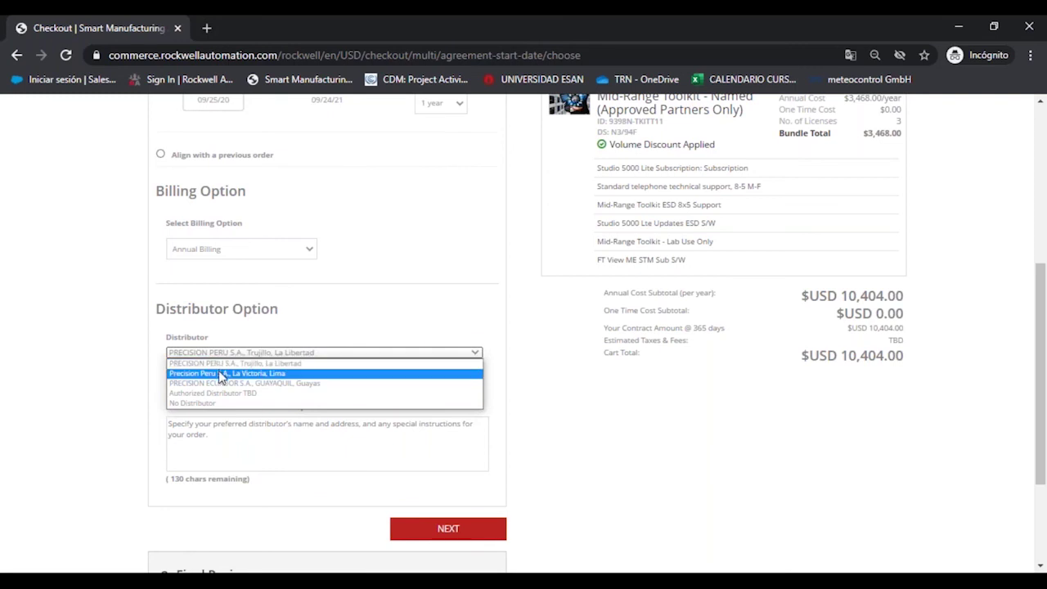
pyautogui.click(223, 373)
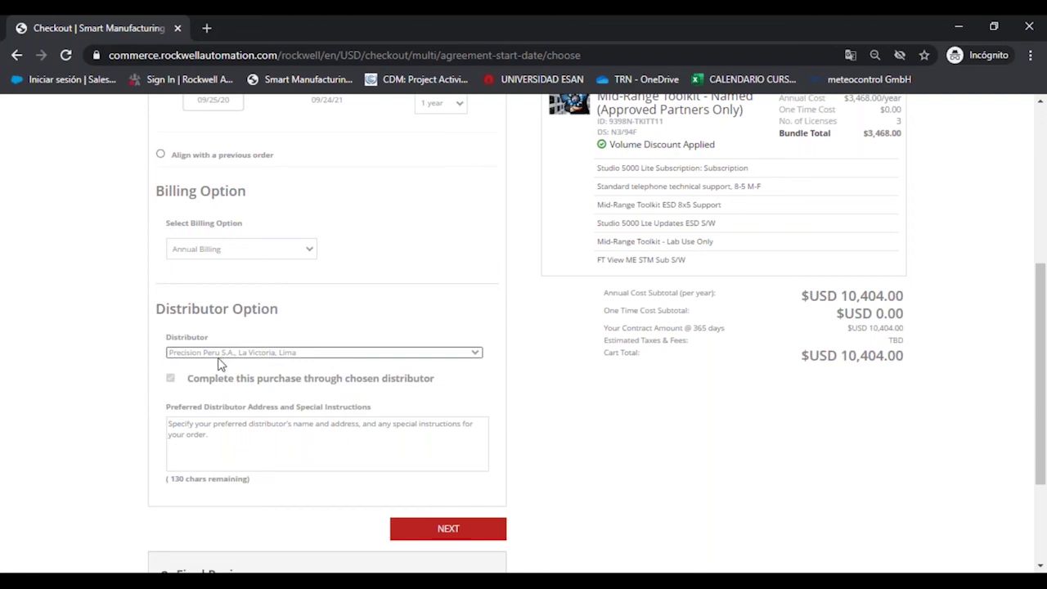
# - Review the completed contract details and submit them to proceed to the final review
pyautogui.scroll(-2, 213, 364)
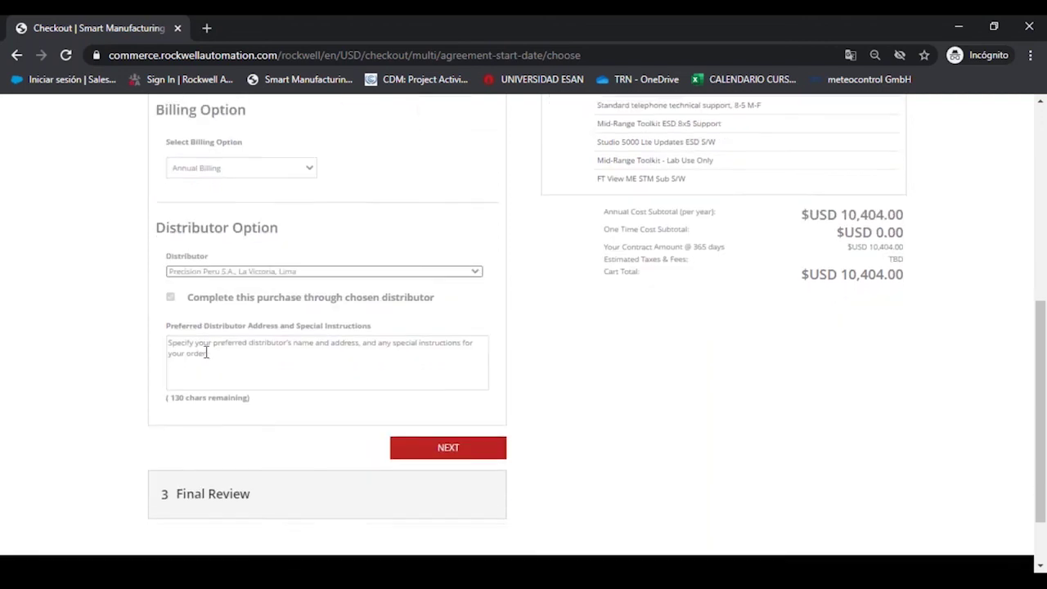
pyautogui.scroll(6, 290, 313)
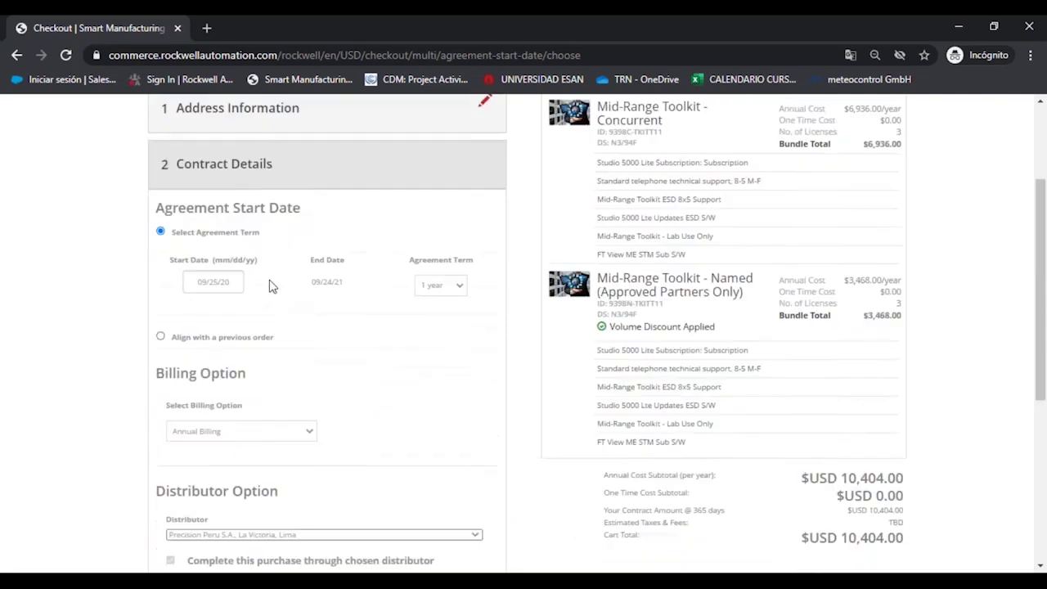
pyautogui.scroll(-5, 249, 286)
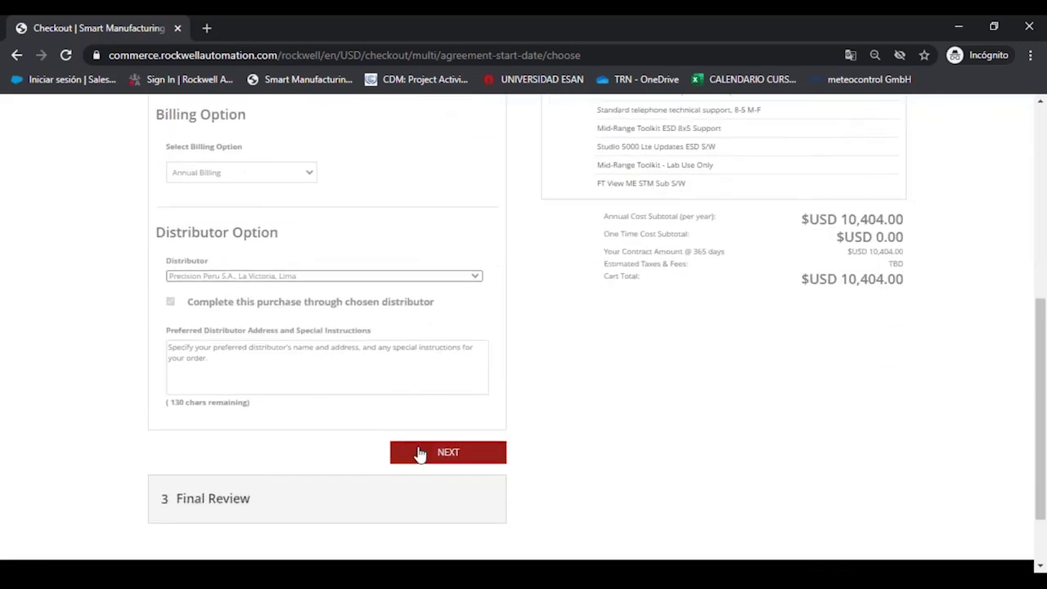
pyautogui.click(420, 455)
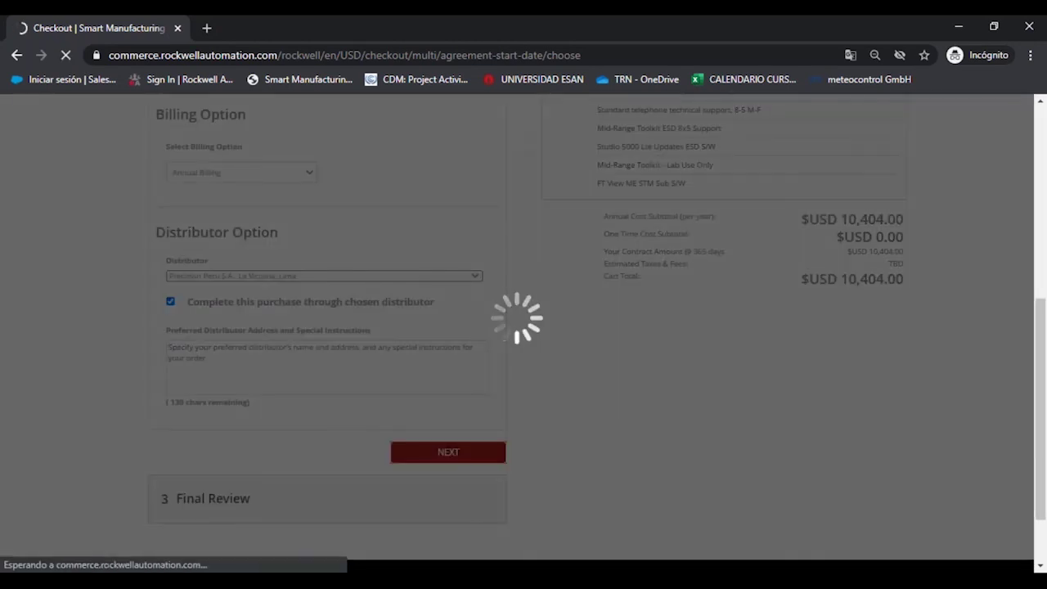
# - Choose Incentive Amount as the additional discount in the final review section
pyautogui.scroll(-2, 451, 278)
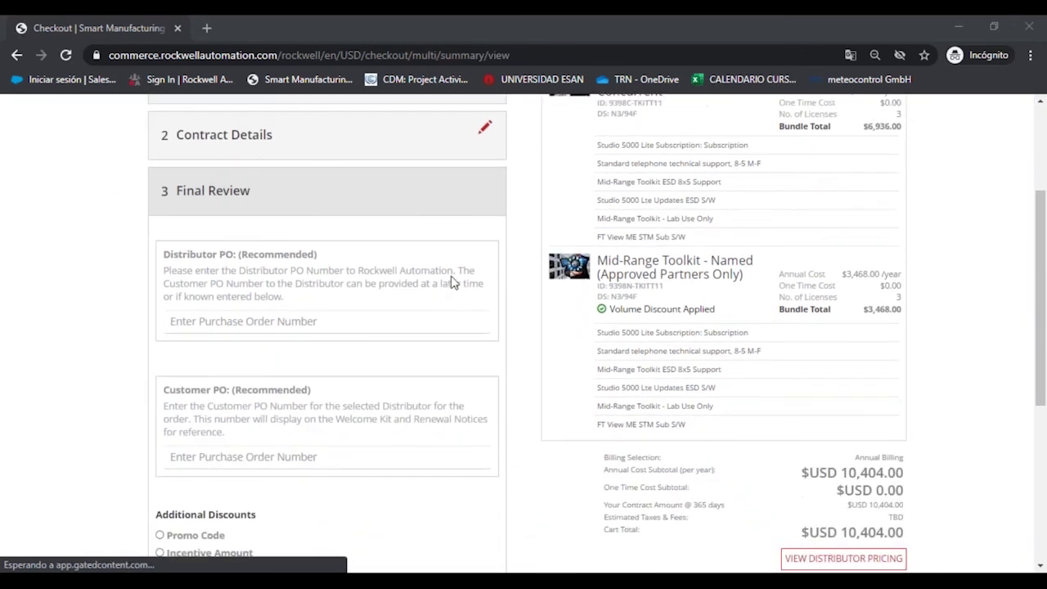
pyautogui.scroll(-1, 452, 273)
pyautogui.scroll(-1, 330, 276)
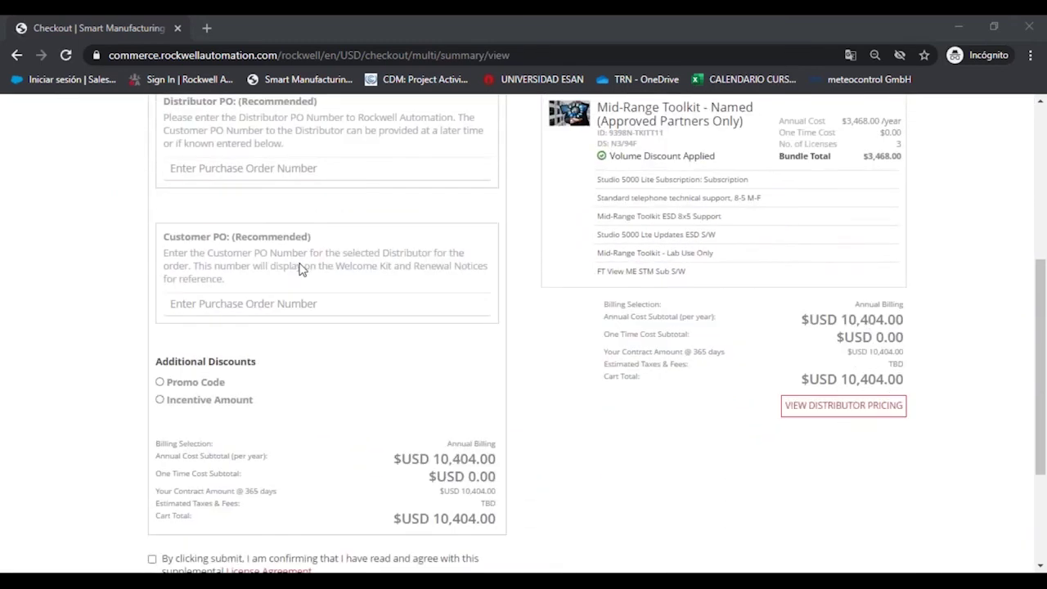
pyautogui.click(160, 403)
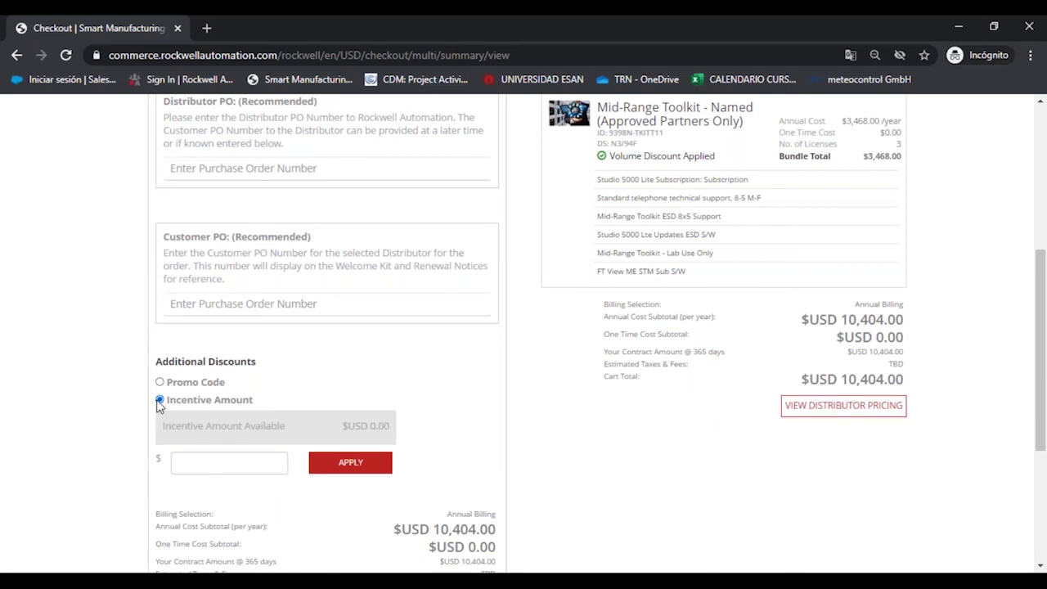
pyautogui.scroll(-2, 232, 418)
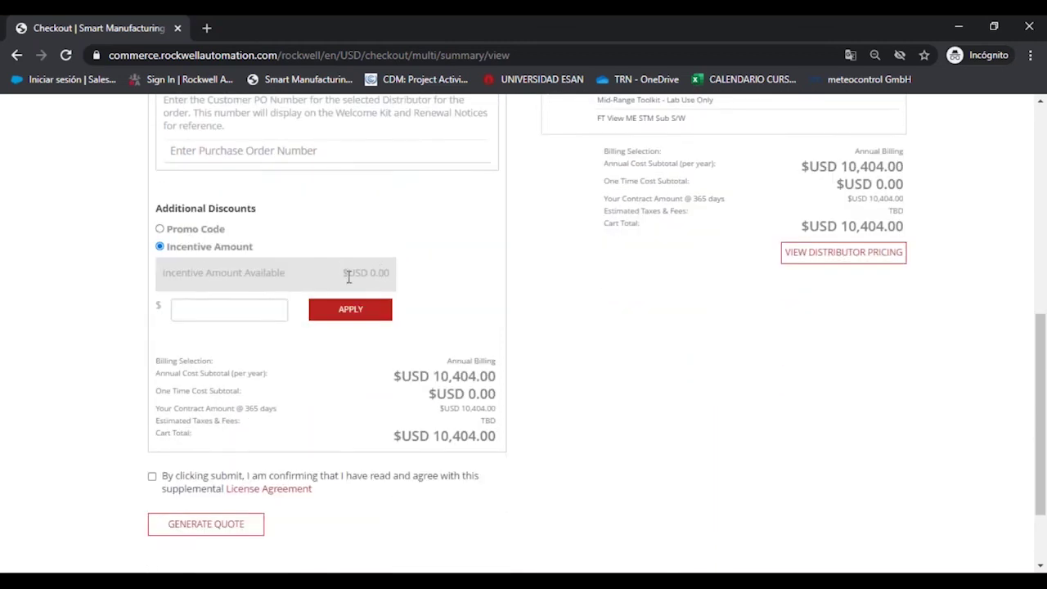
# - Try an incentive amount of 5000 and clear the amount field without applying it
pyautogui.moveTo(393, 275)
pyautogui.mouseDown()
pyautogui.moveTo(342, 275)
pyautogui.moveTo(393, 275)
pyautogui.mouseUp()
pyautogui.click(388, 285)
pyautogui.click(233, 308)
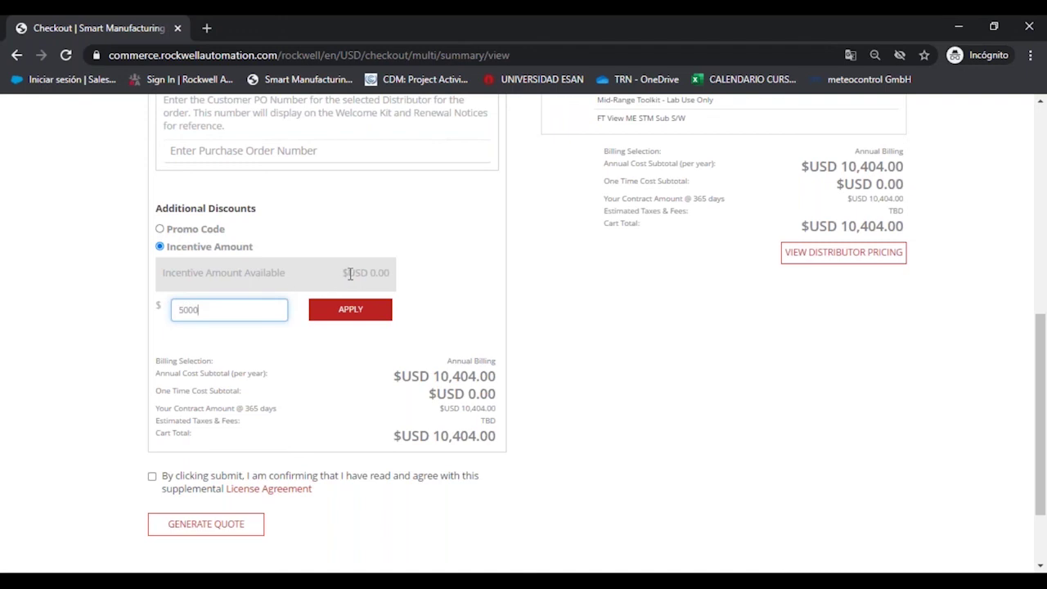
pyautogui.moveTo(239, 316); pyautogui.dragTo(162, 324)
pyautogui.press('BackSpace')
# - Accept the supplemental License Agreement and generate the quote
pyautogui.scroll(-2, 245, 302)
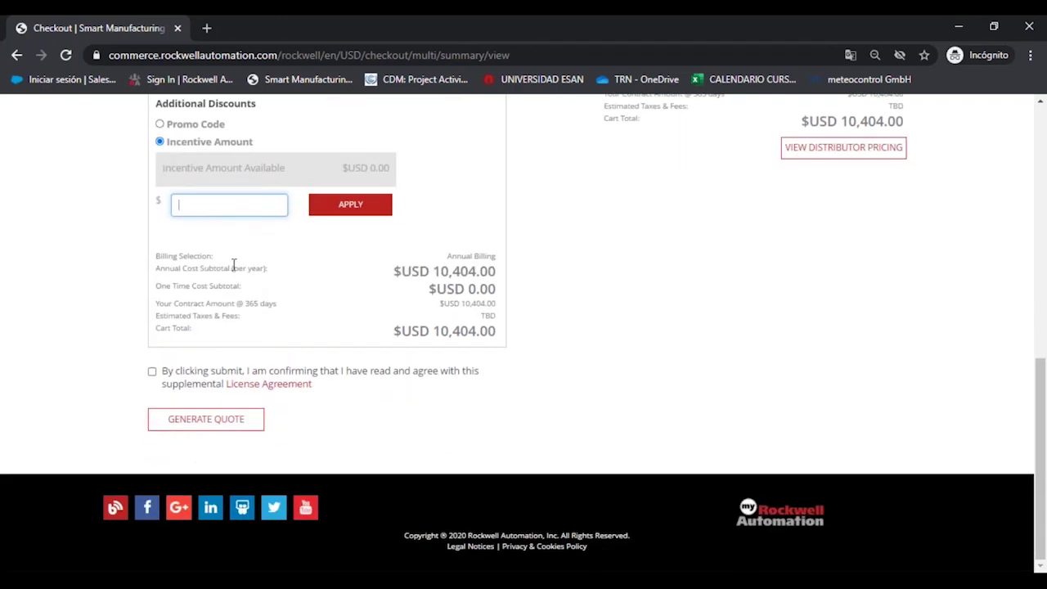
pyautogui.scroll(1, 229, 256)
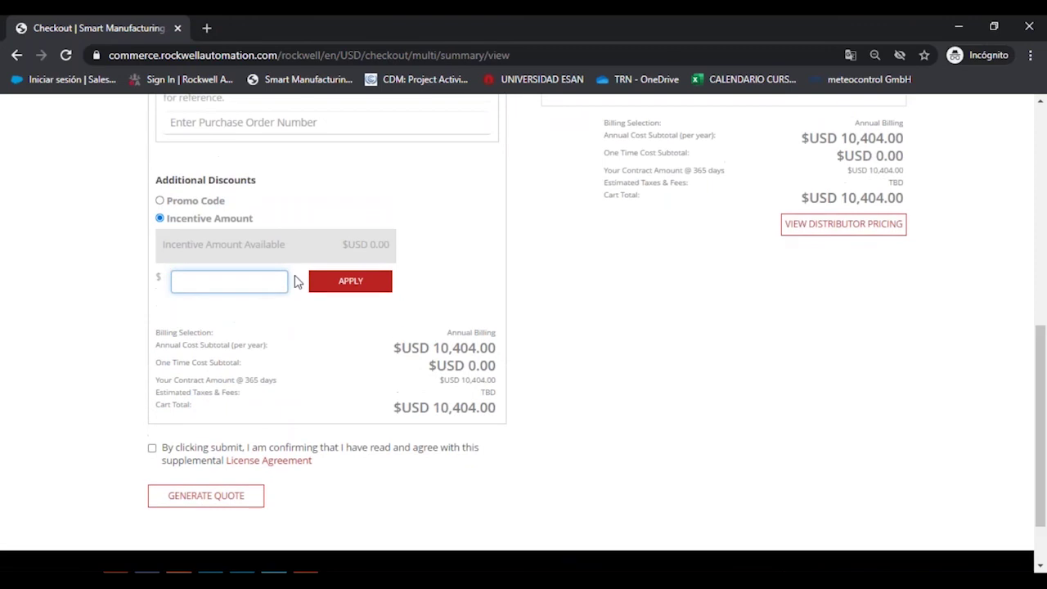
pyautogui.click(152, 450)
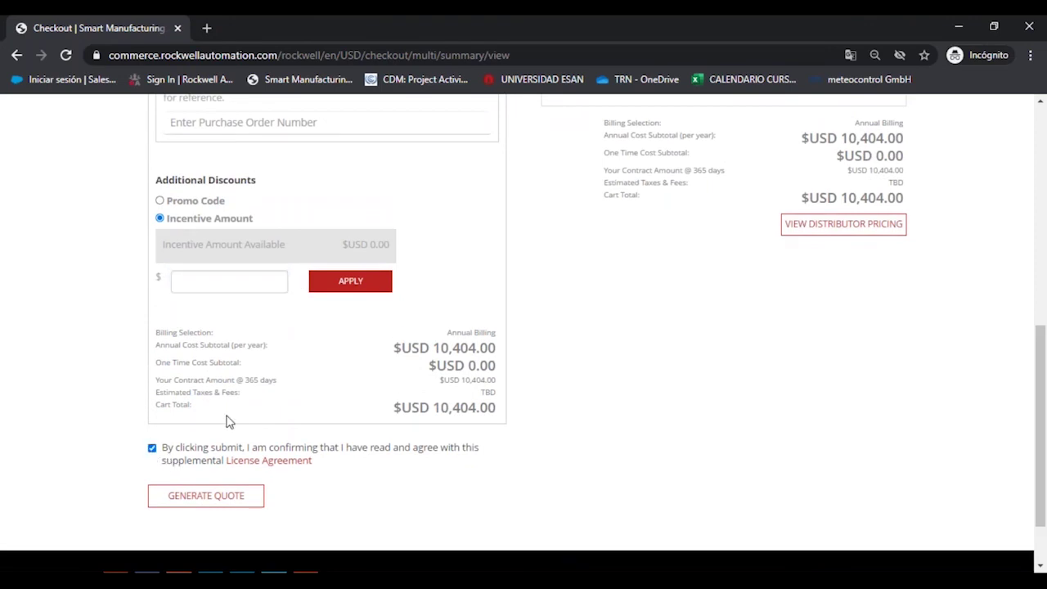
pyautogui.click(211, 505)
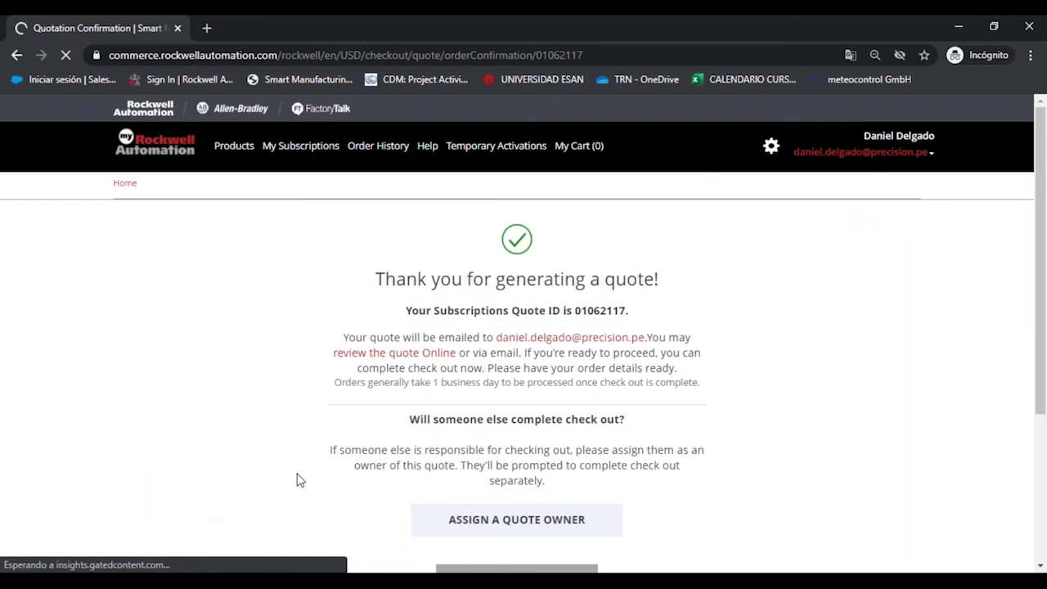
# - Assign the generated quote to another owner by entering that person's e-mail address, and confirm the assignment
pyautogui.scroll(-2, 482, 360)
pyautogui.scroll(3, 483, 357)
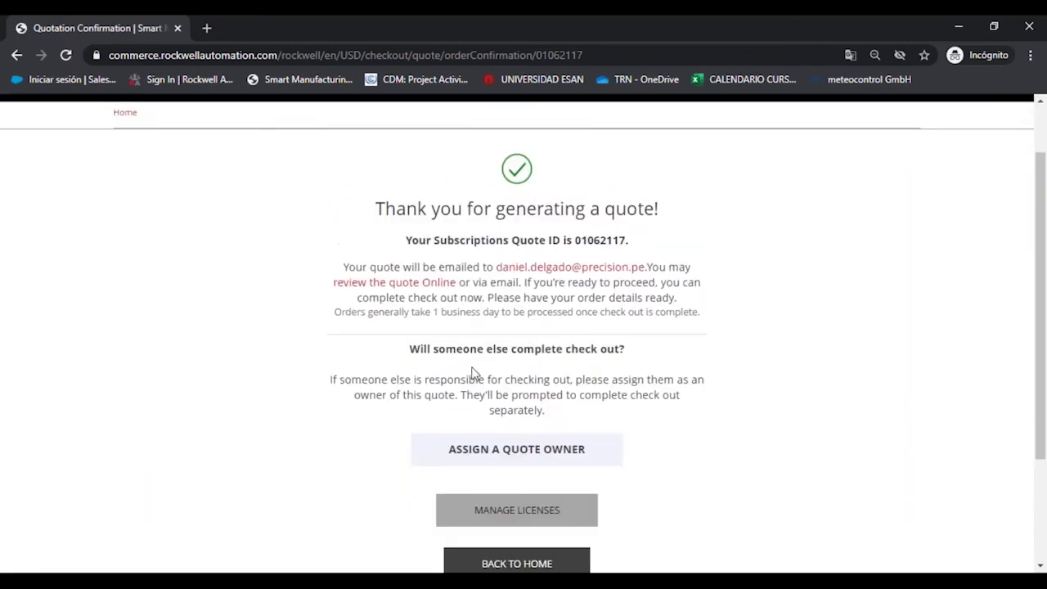
pyautogui.scroll(-2, 474, 368)
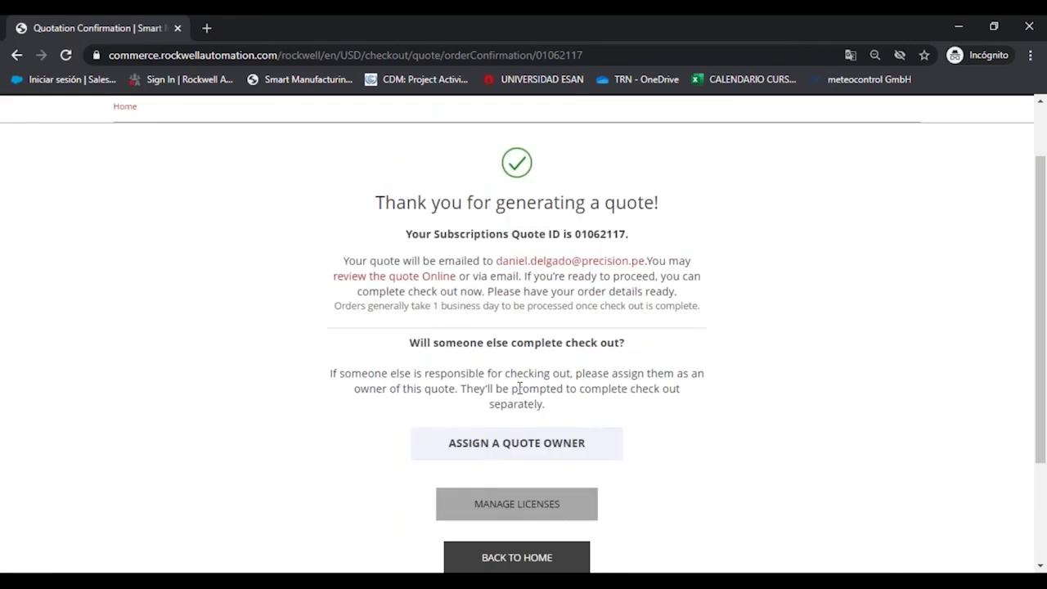
pyautogui.click(502, 449)
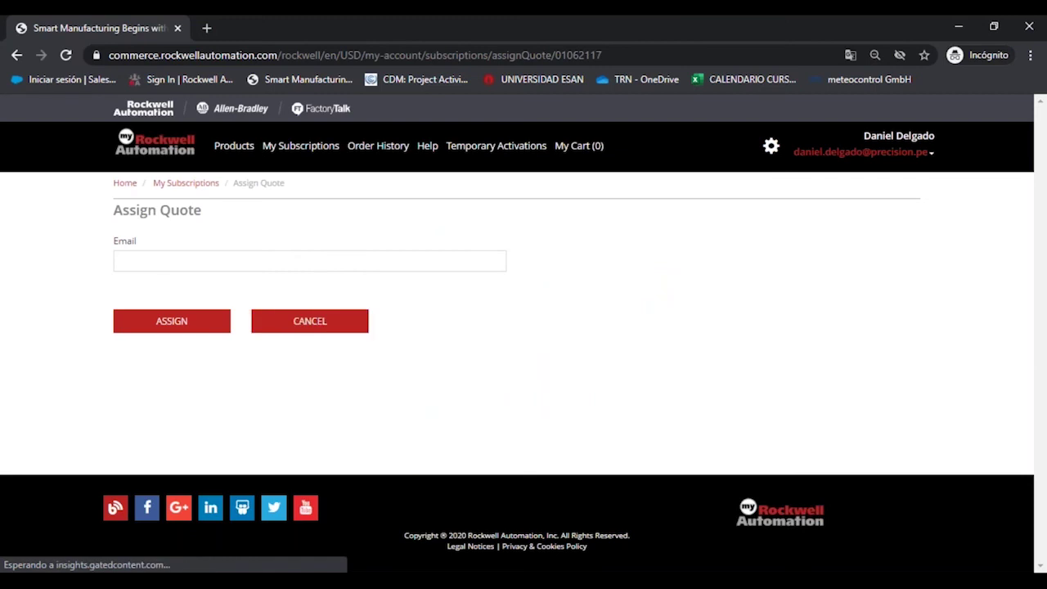
pyautogui.click(233, 264)
pyautogui.click(175, 291)
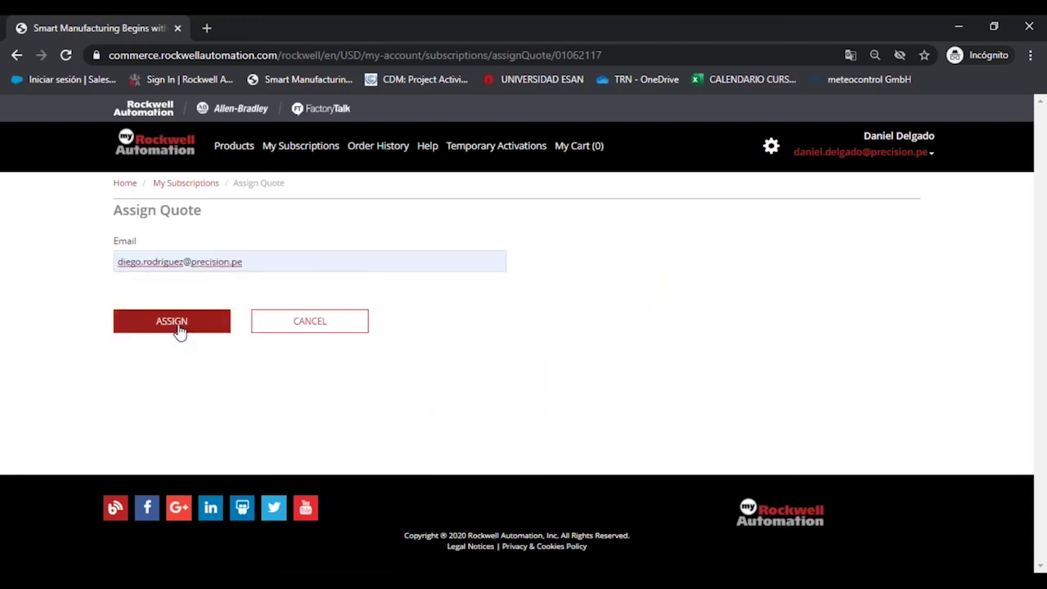
pyautogui.click(178, 327)
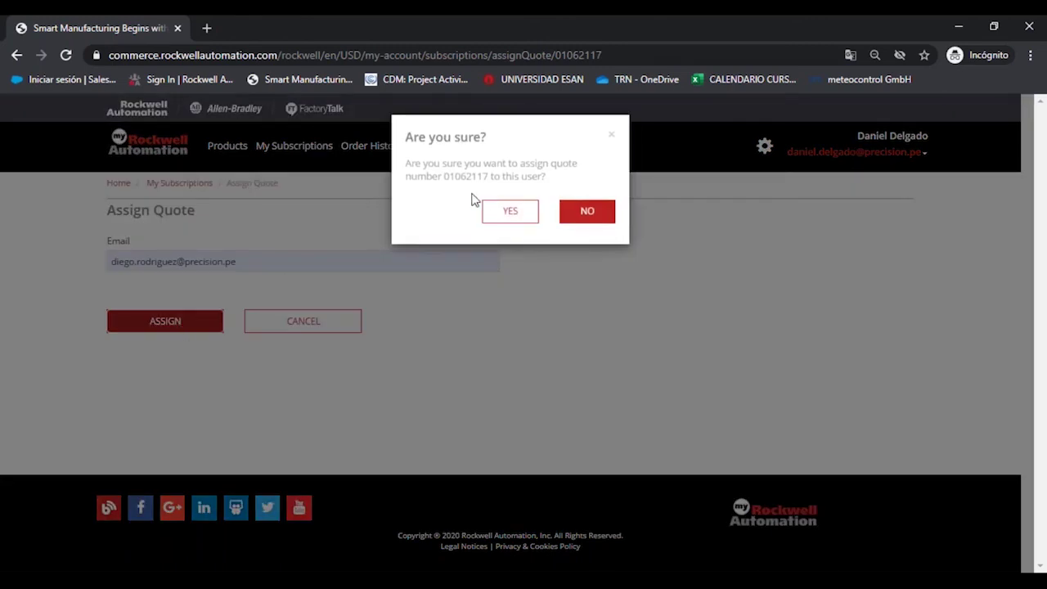
pyautogui.click(500, 218)
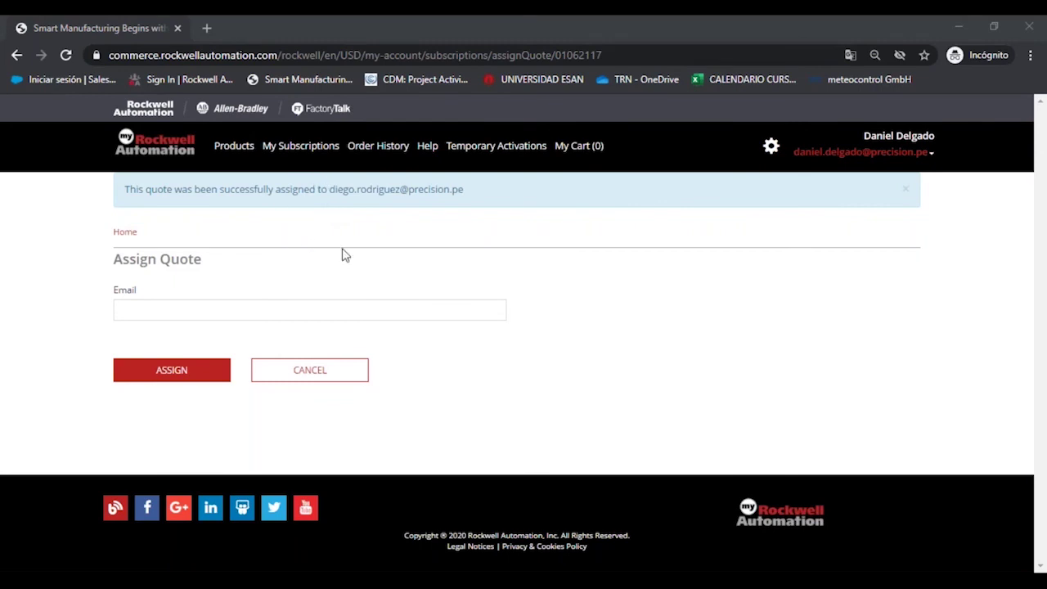
# - Look at the My Subscriptions dashboard and return to the available software bundles
pyautogui.click(313, 147)
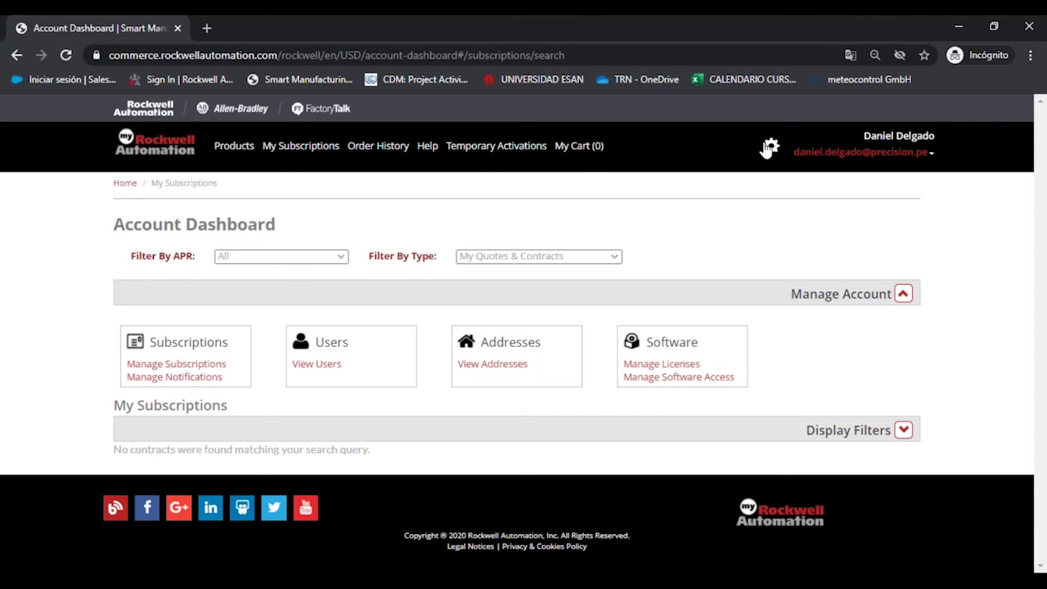
pyautogui.click(233, 151)
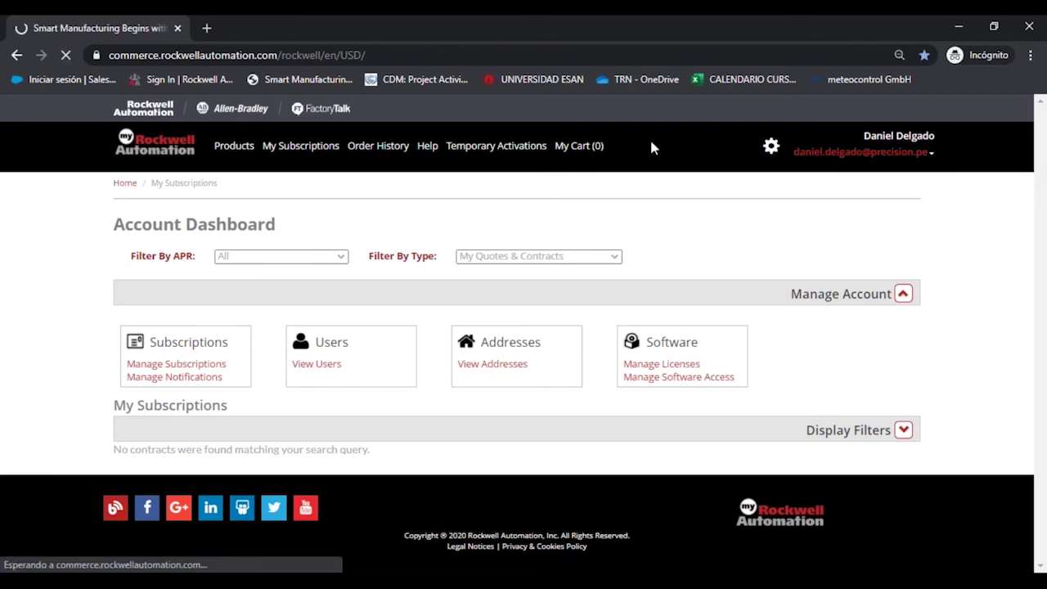
# - Search for available pricing agreements in the transaction settings, with Precision Peru S.A. kept as distributor
pyautogui.click(771, 145)
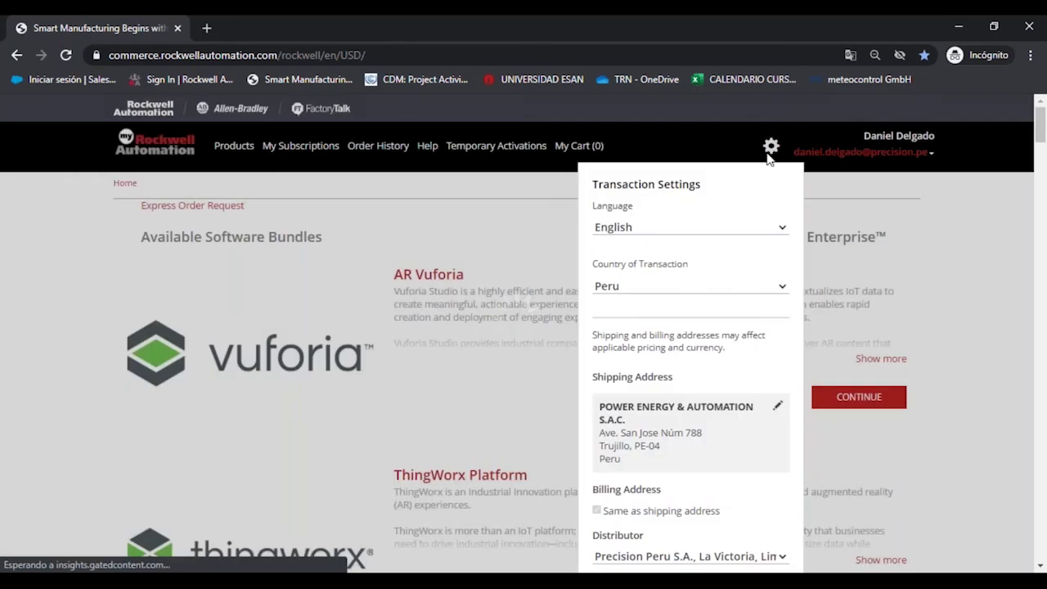
pyautogui.scroll(-2, 657, 402)
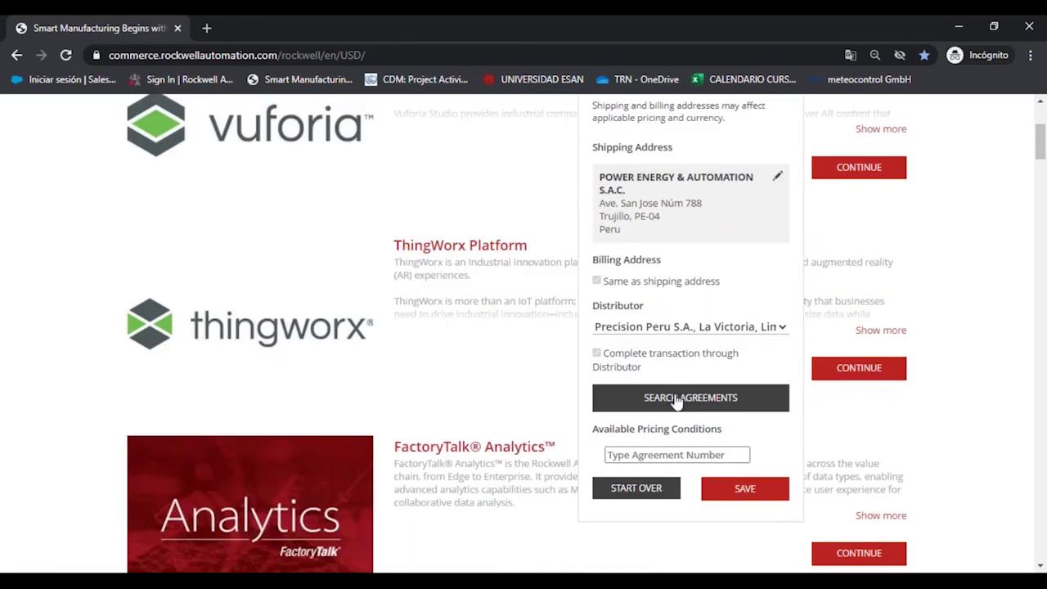
pyautogui.click(677, 398)
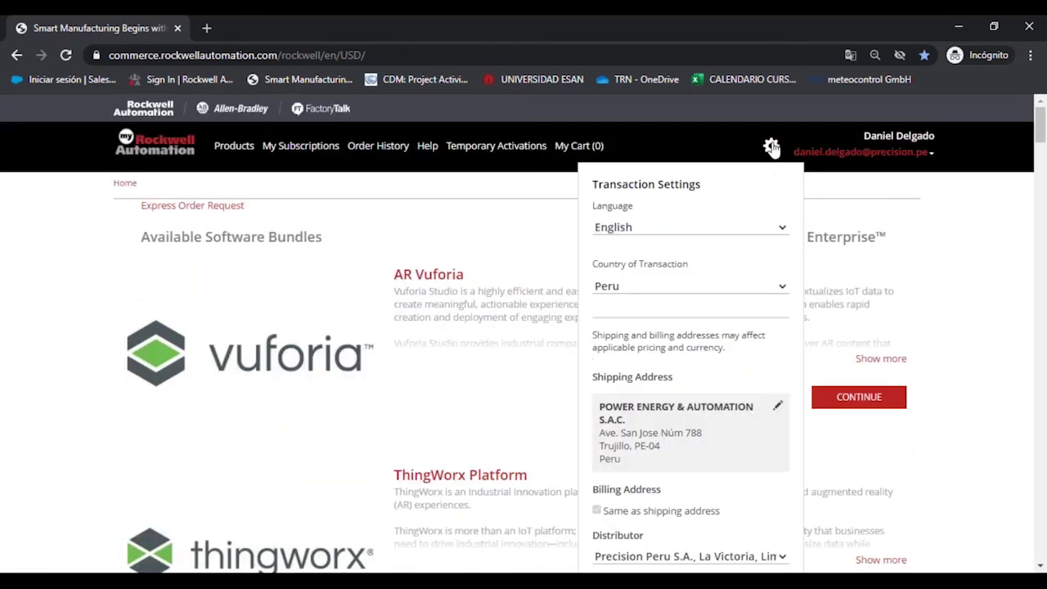
pyautogui.scroll(-1, 774, 176)
pyautogui.scroll(-1, 774, 180)
pyautogui.click(697, 399)
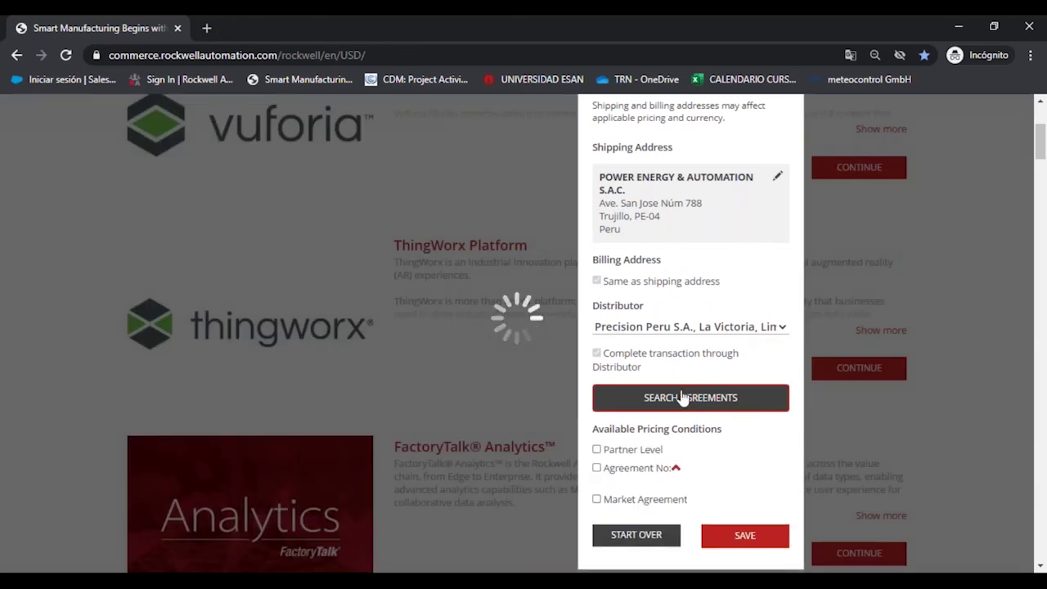
# - Apply the Partner Level pricing condition and save the transaction settings
pyautogui.scroll(-1, 631, 447)
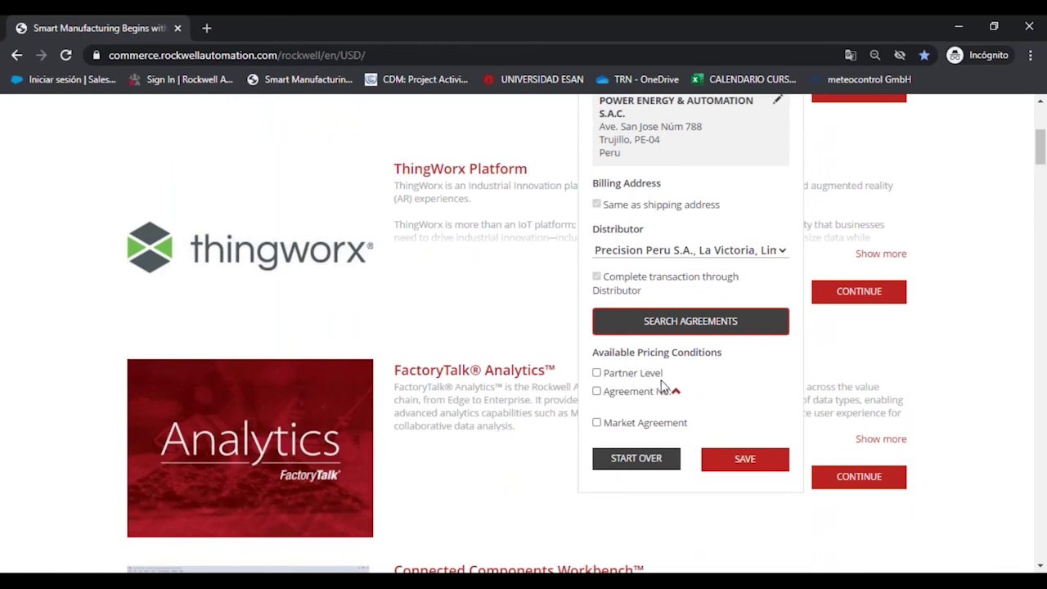
pyautogui.click(597, 375)
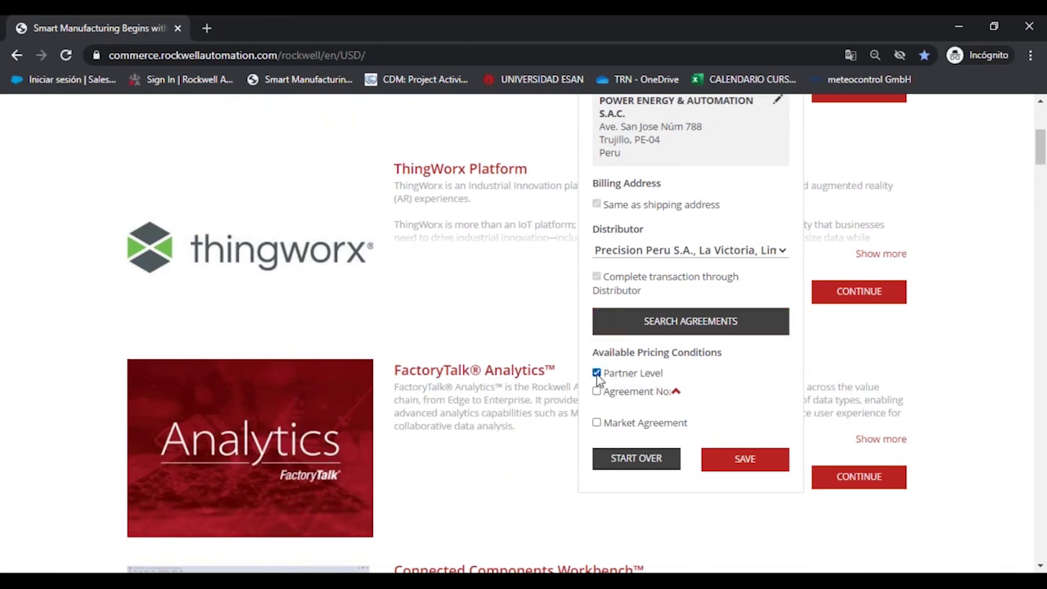
pyautogui.click(742, 460)
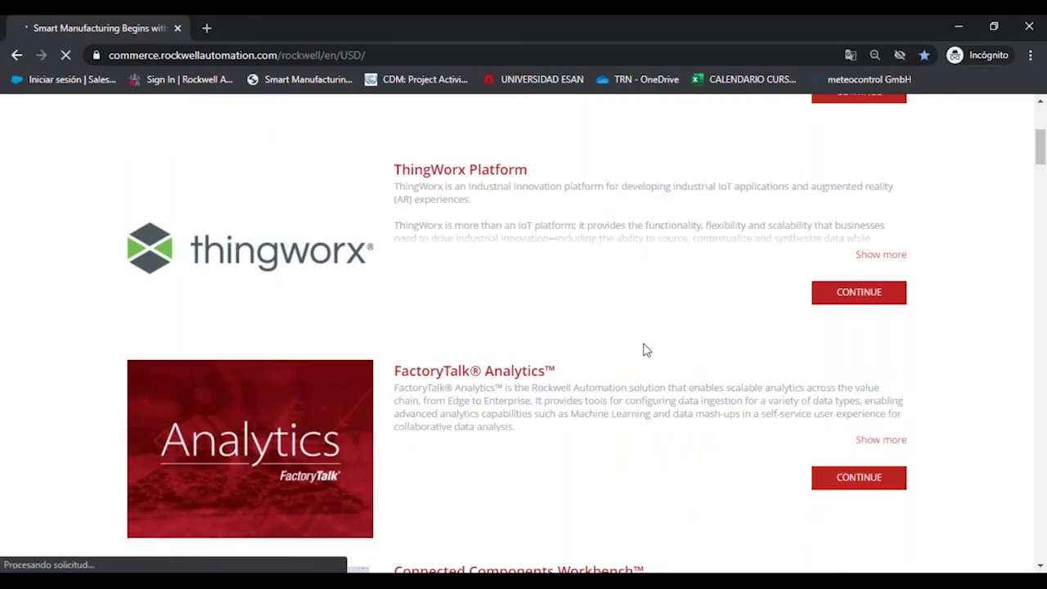
# - Find the Design Suite Toolkit among the available software bundles and open its package selection
pyautogui.scroll(-8, 517, 327)
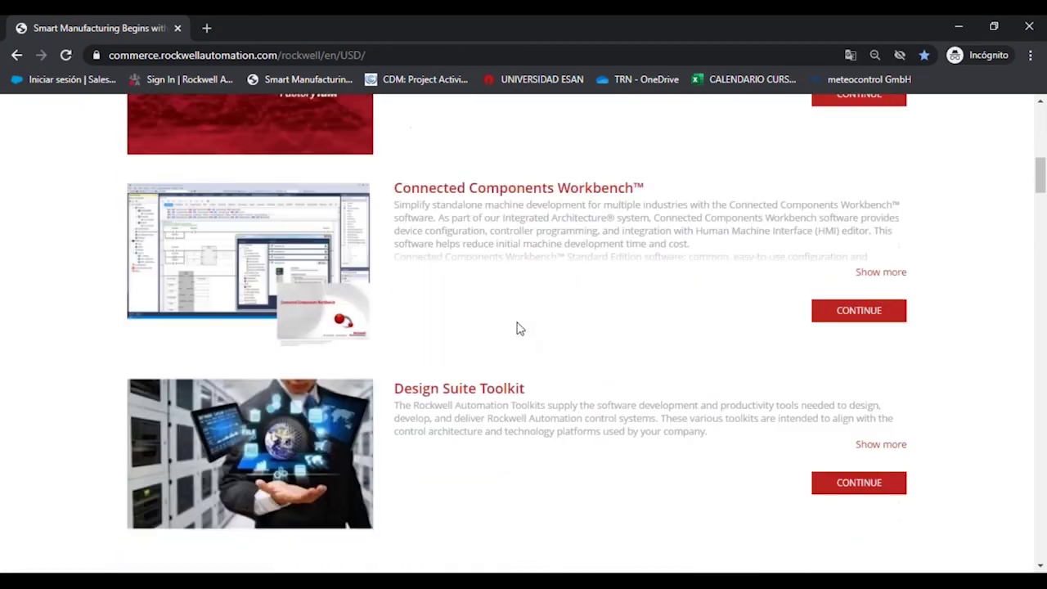
pyautogui.scroll(-1, 517, 327)
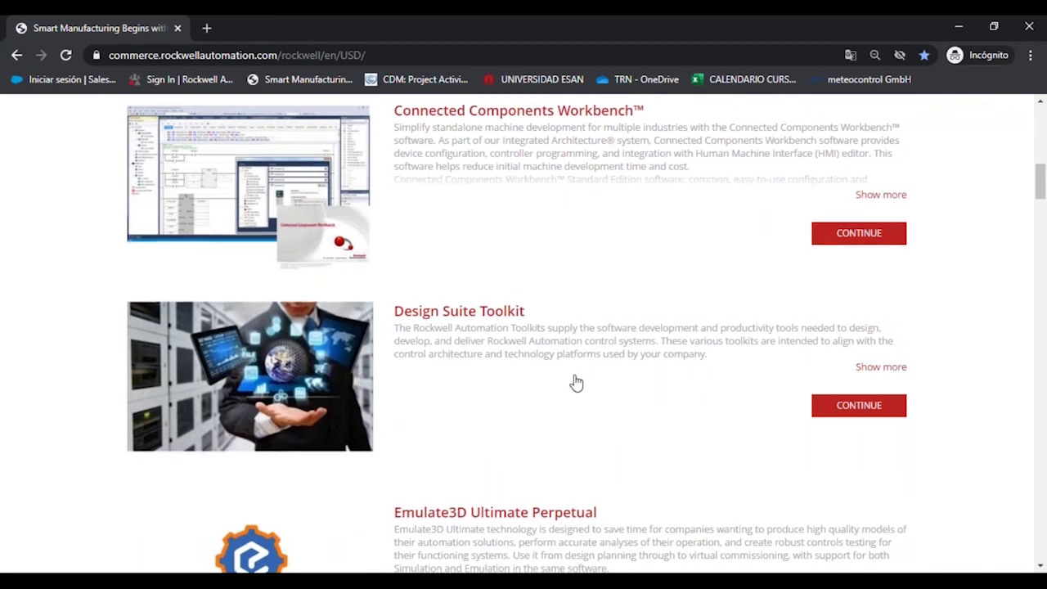
pyautogui.scroll(-1, 577, 382)
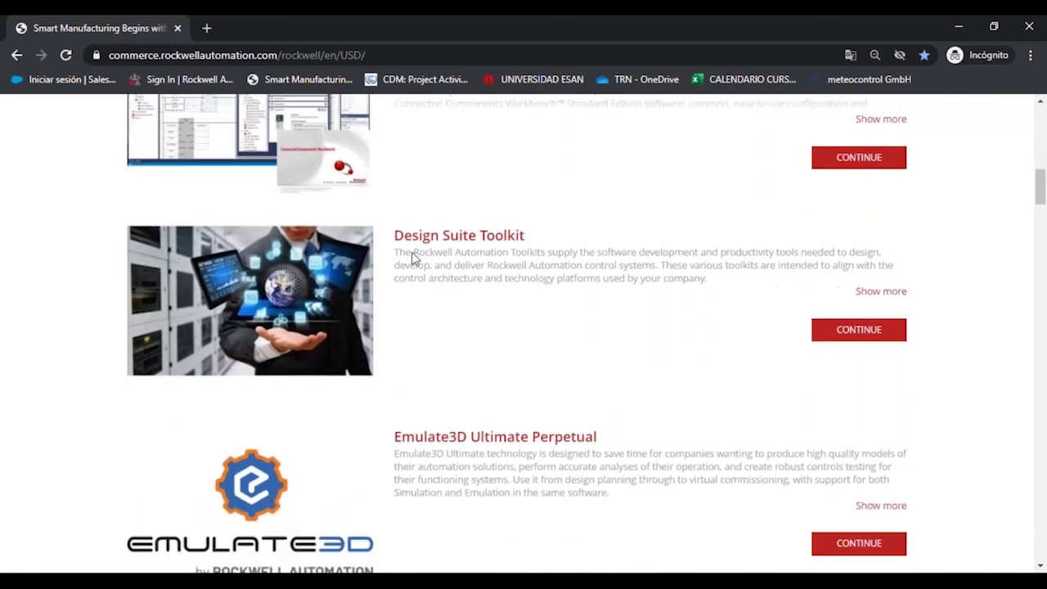
pyautogui.click(822, 336)
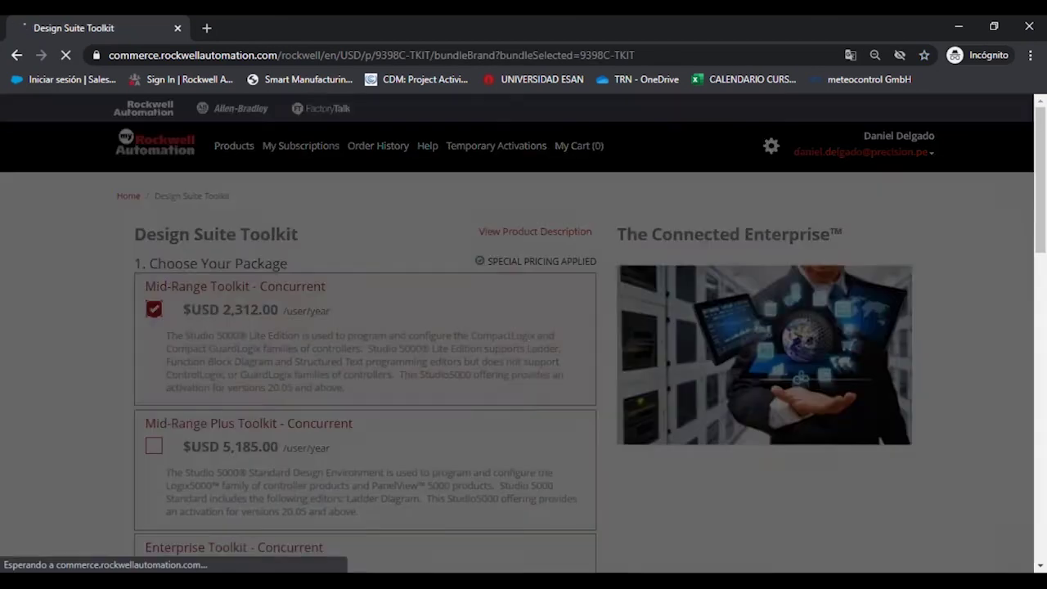
# - Compare the prices of the Concurrent and Named toolkit packages and select Enterprise Toolkit - Concurrent
pyautogui.scroll(-2, 303, 270)
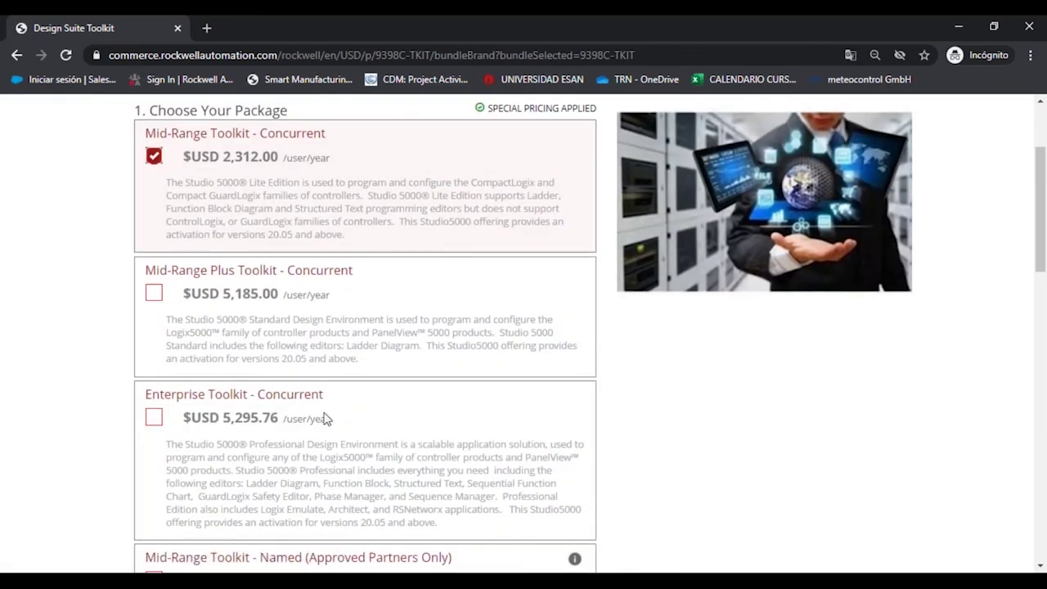
pyautogui.scroll(1, 495, 196)
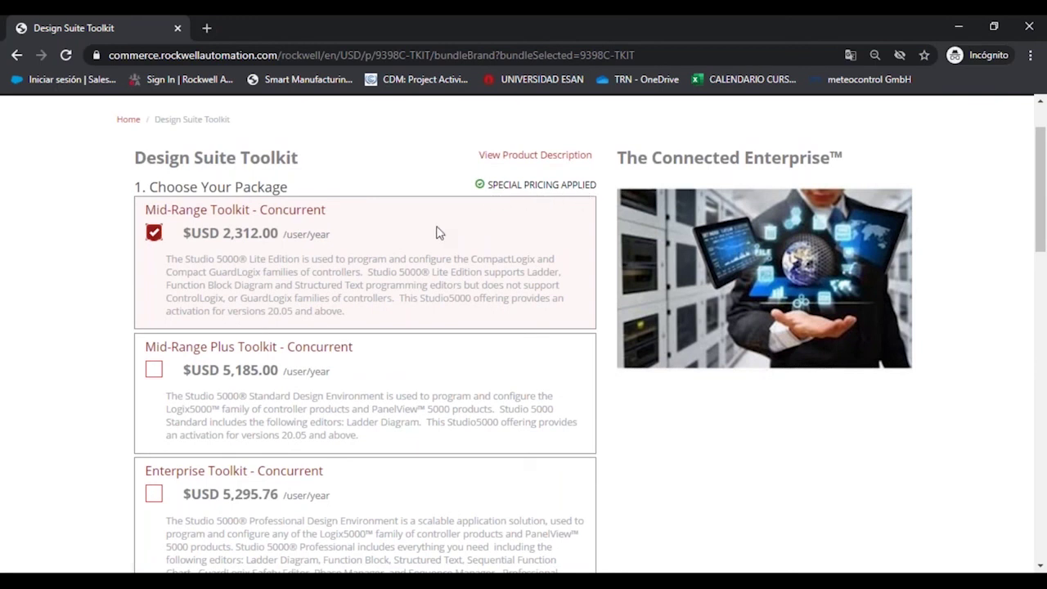
pyautogui.scroll(-1, 439, 229)
pyautogui.scroll(-1, 178, 424)
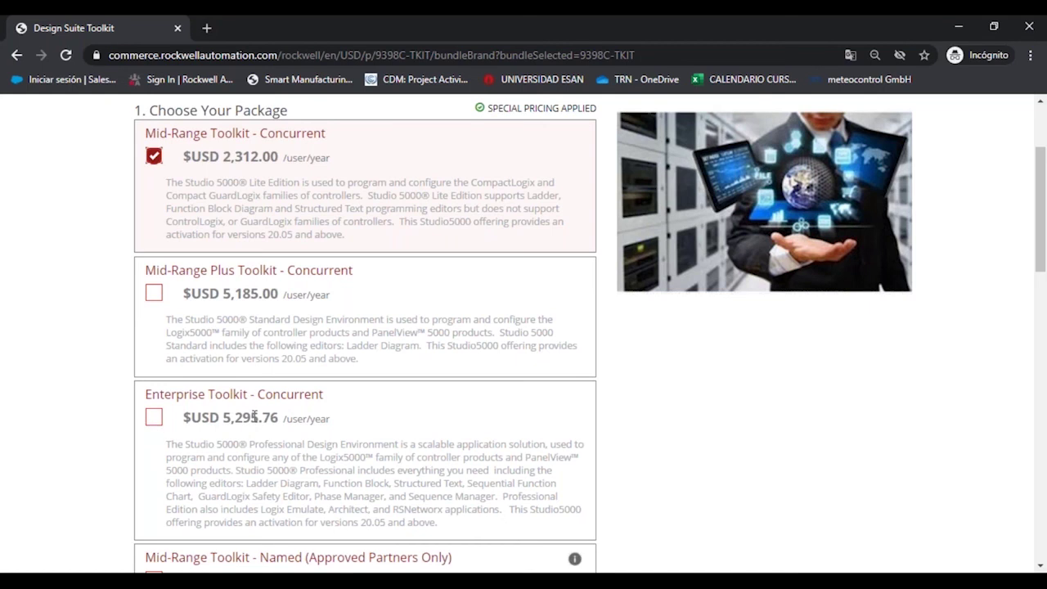
pyautogui.scroll(-1, 249, 414)
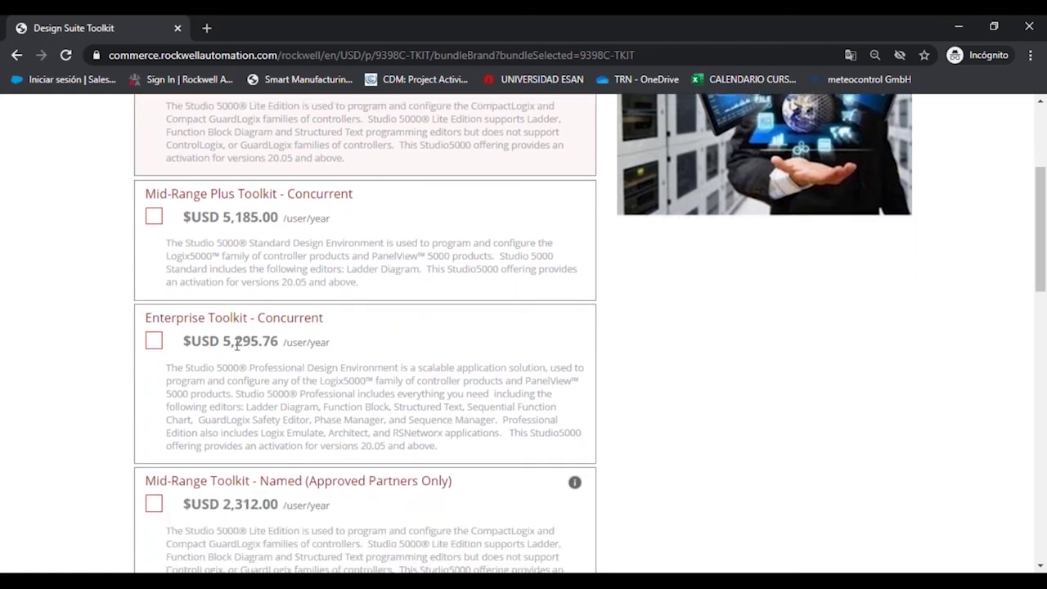
pyautogui.scroll(-3, 241, 352)
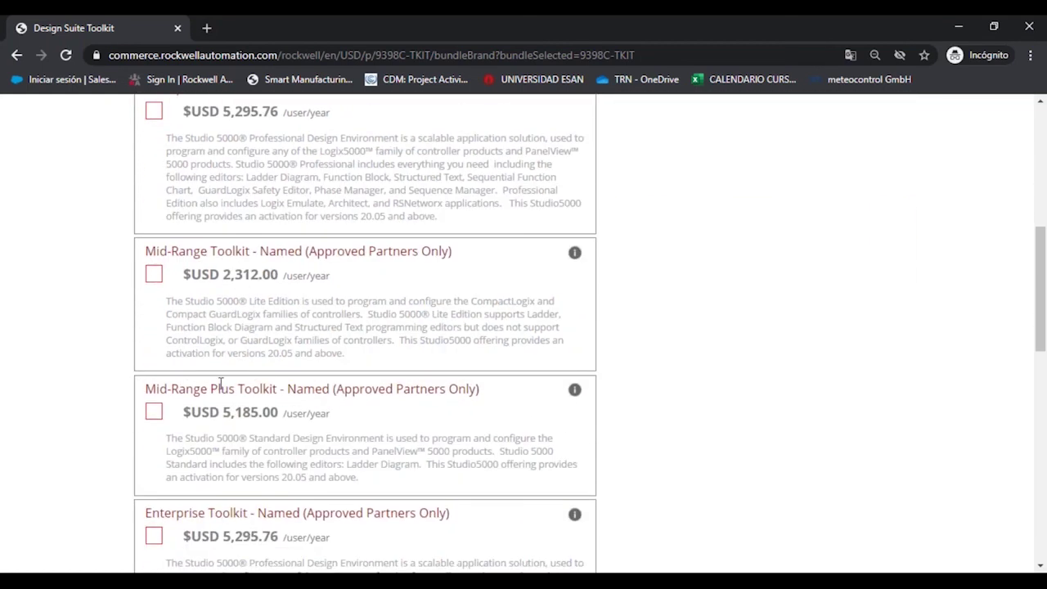
pyautogui.scroll(2, 220, 385)
pyautogui.click(154, 264)
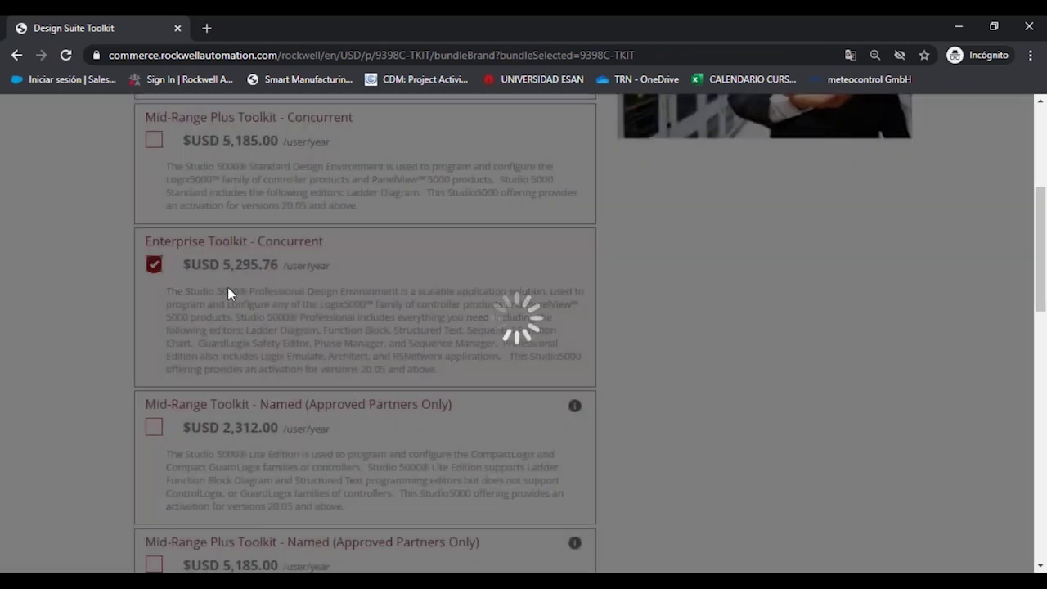
pyautogui.scroll(-2, 201, 397)
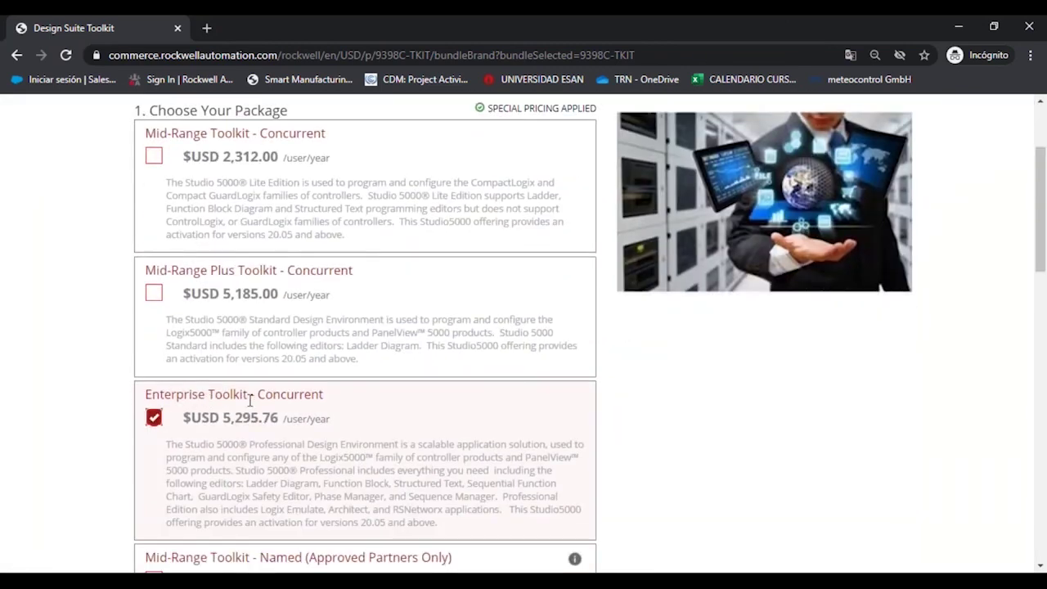
# - Switch the package selection to Enterprise Toolkit - Named (Approved Partners Only)
pyautogui.scroll(-4, 281, 396)
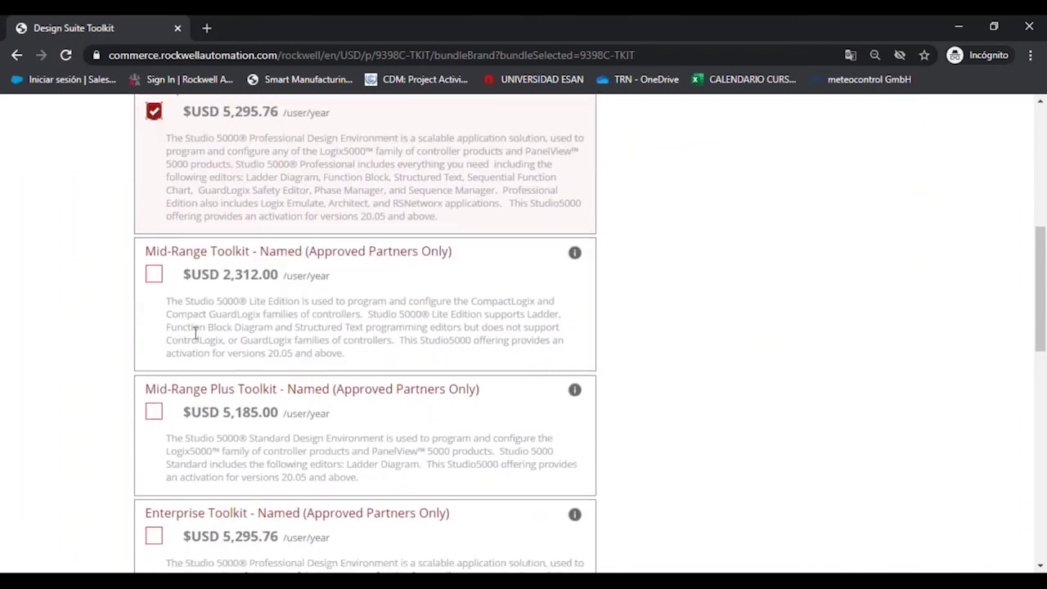
pyautogui.scroll(-1, 196, 331)
pyautogui.click(154, 459)
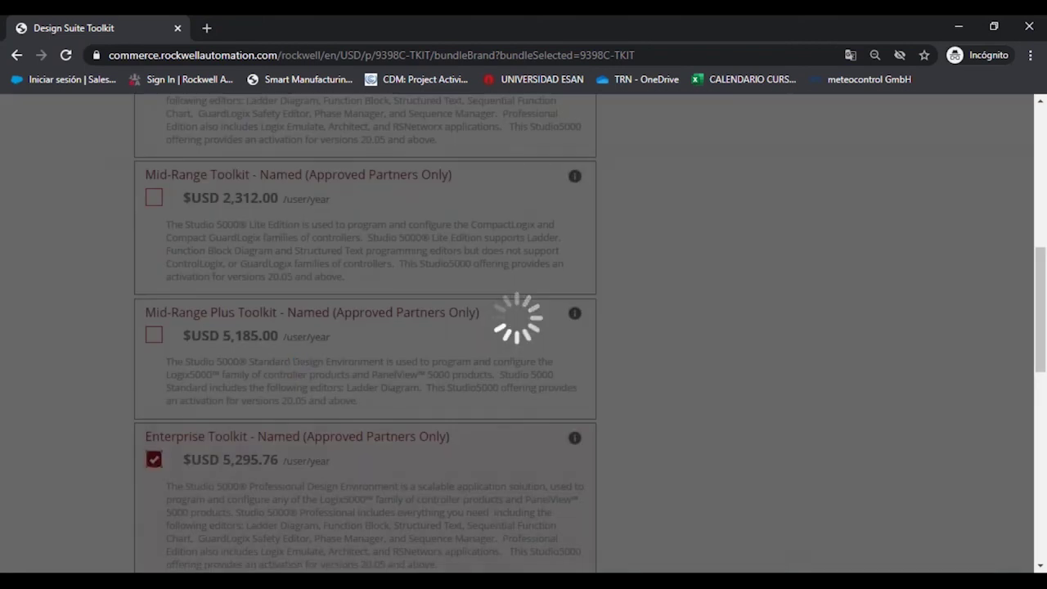
# - Set the quantity to 3, keeping the standard 8-5 M-F telephone support, and add the toolkit package to the cart
pyautogui.scroll(-3, 274, 361)
pyautogui.scroll(-2, 253, 371)
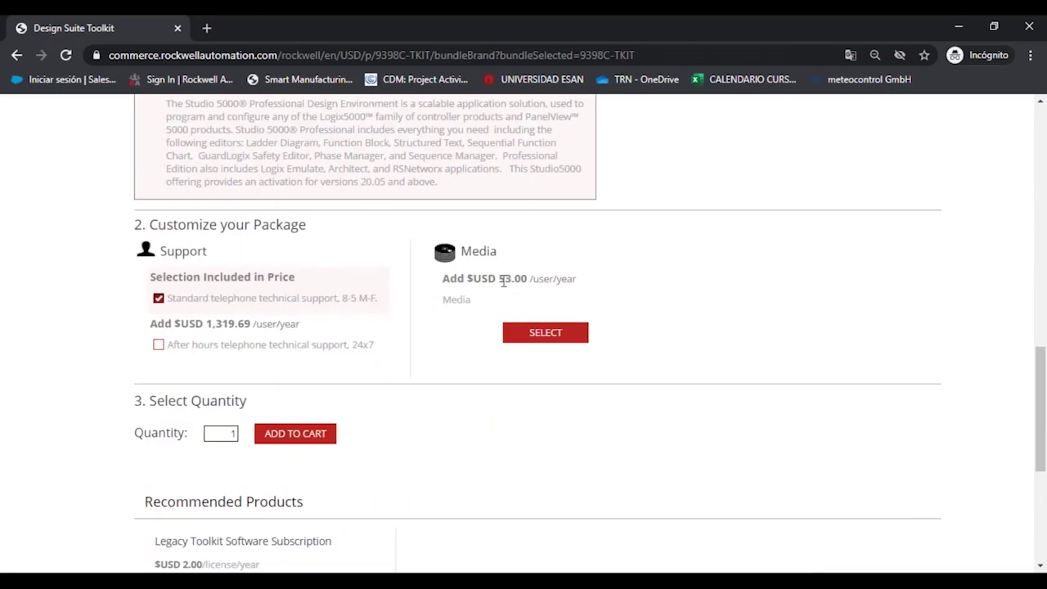
pyautogui.click(234, 429)
pyautogui.click(234, 429)
pyautogui.click(296, 435)
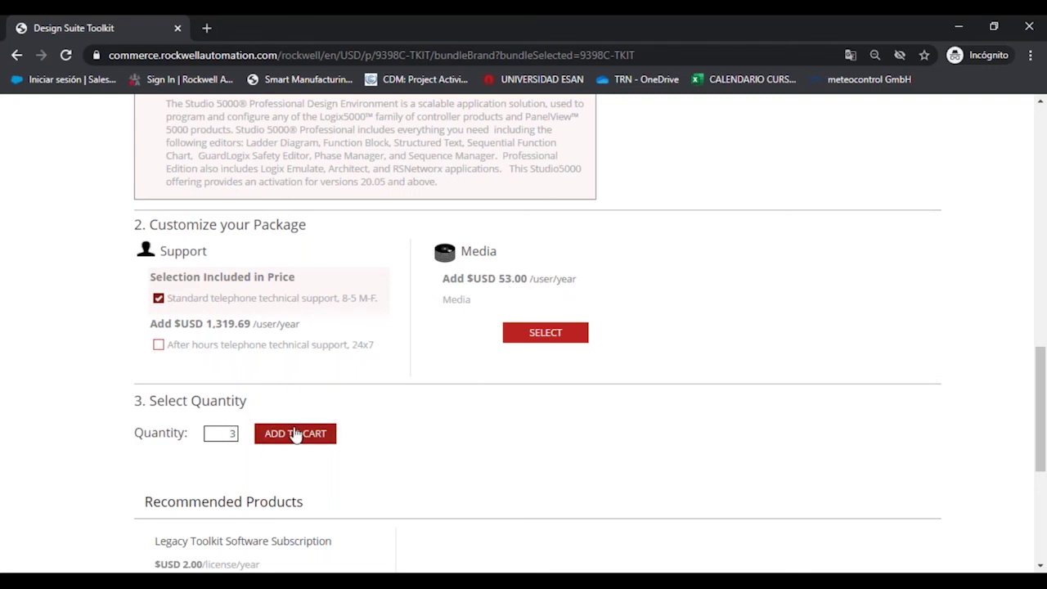
pyautogui.click(293, 435)
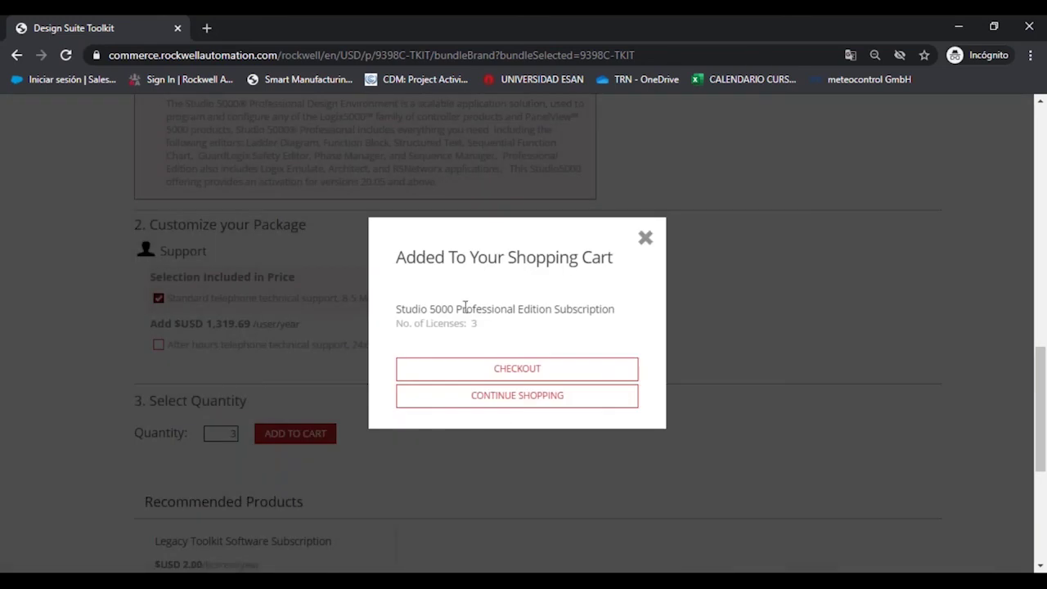
# - Go to the shopping cart and review the toolkit's applied discounts, license count and costs
pyautogui.click(510, 374)
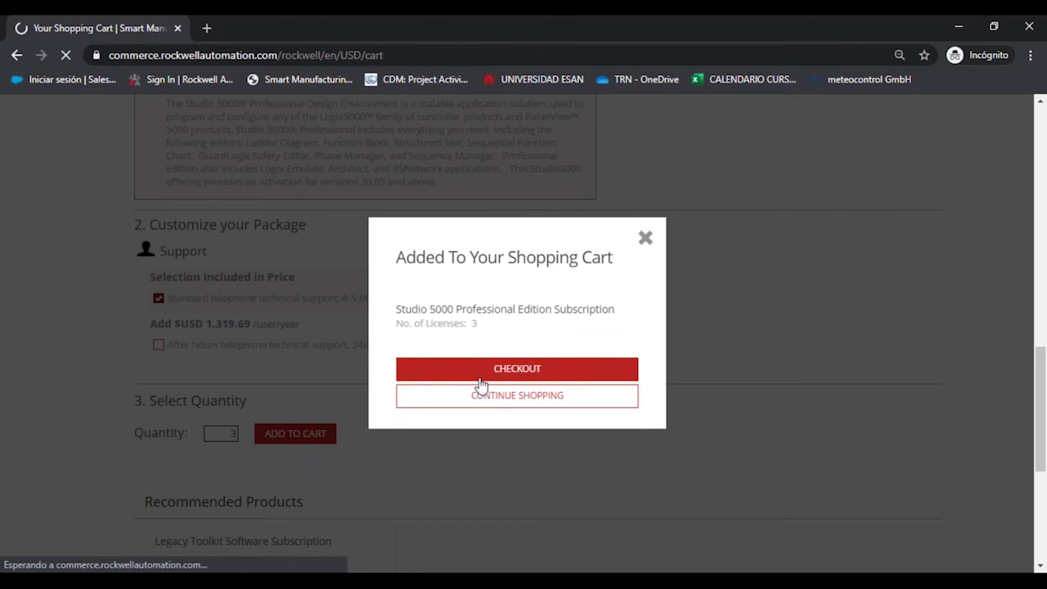
pyautogui.scroll(-1, 553, 335)
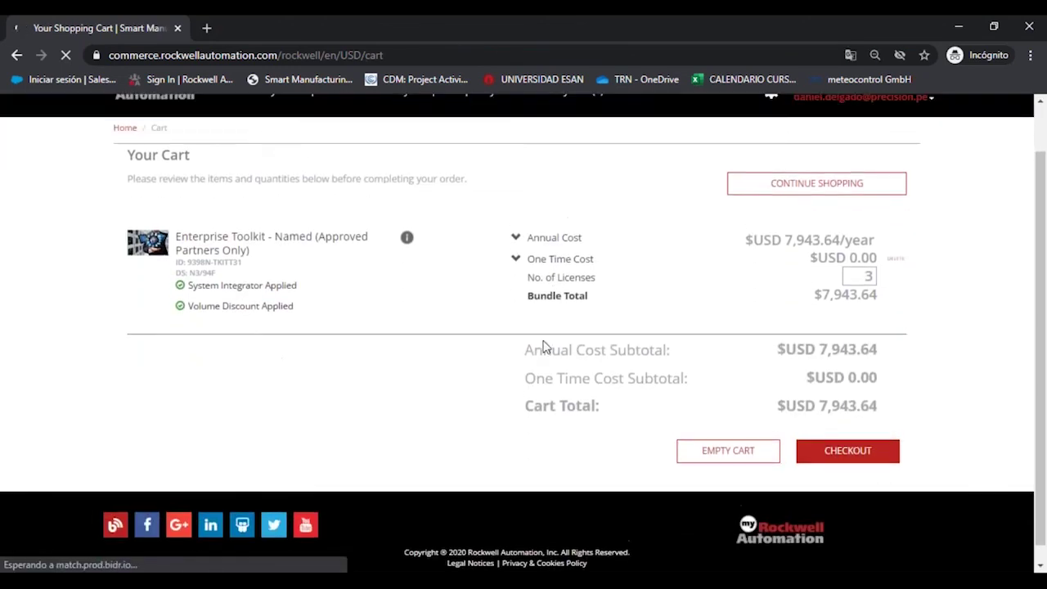
pyautogui.scroll(1, 542, 346)
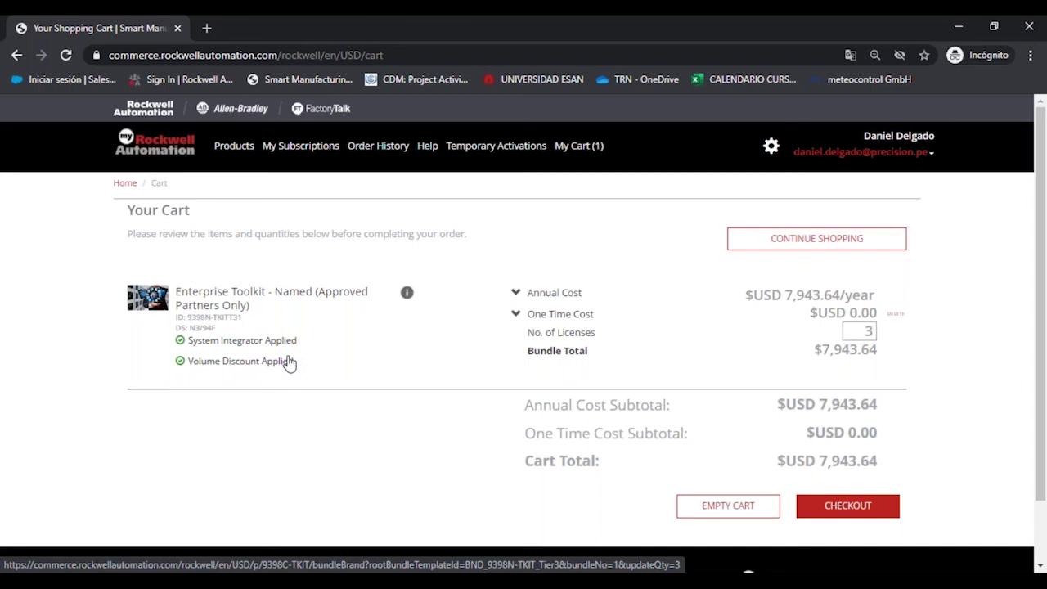
# - Proceed to checkout with the cart and review the shipping and billing address information
pyautogui.click(819, 515)
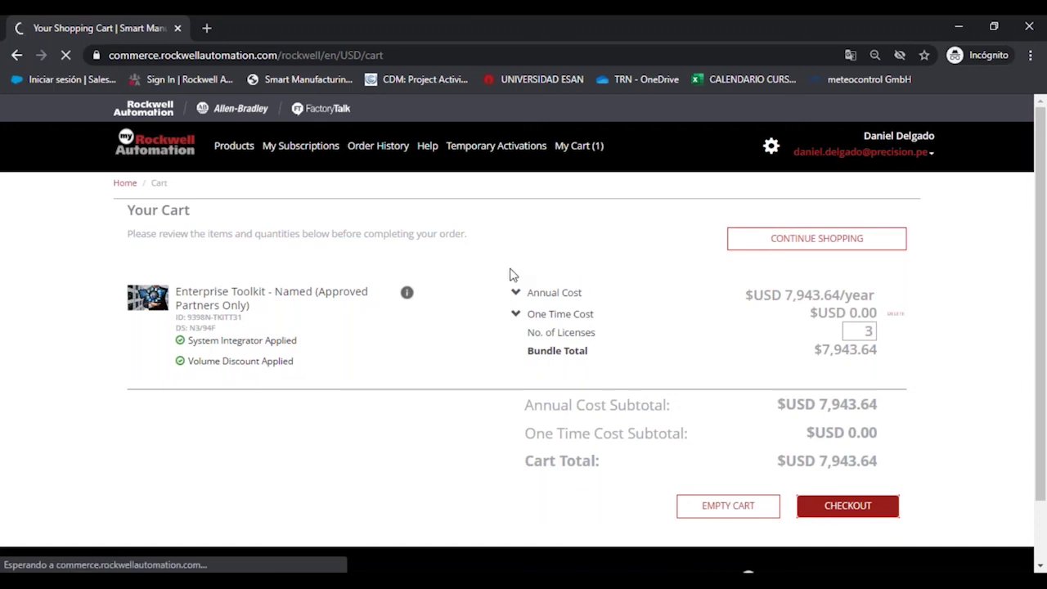
pyautogui.scroll(-4, 437, 281)
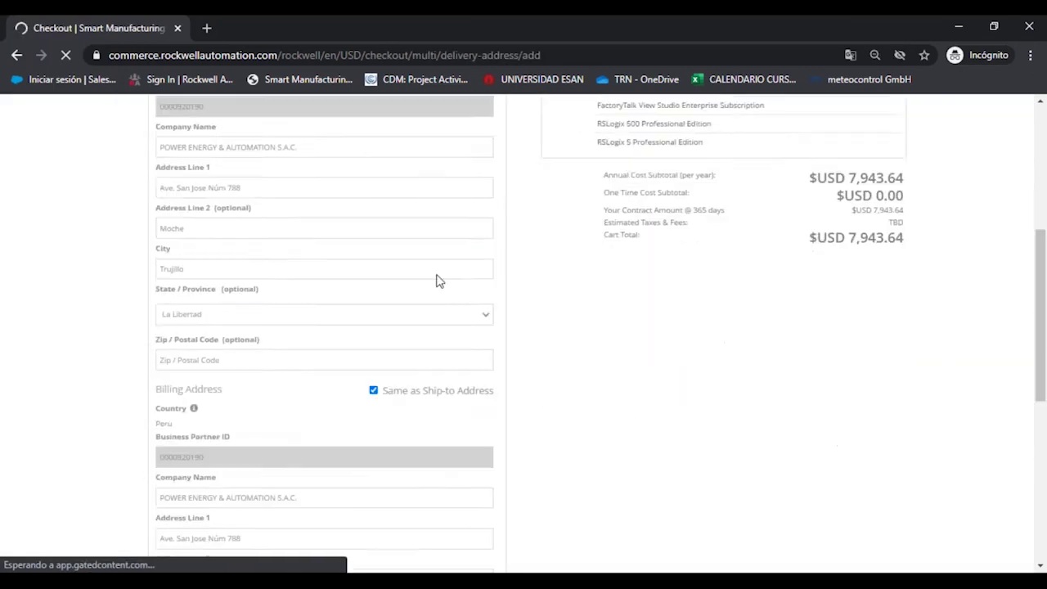
pyautogui.scroll(-1, 434, 327)
pyautogui.scroll(5, 417, 372)
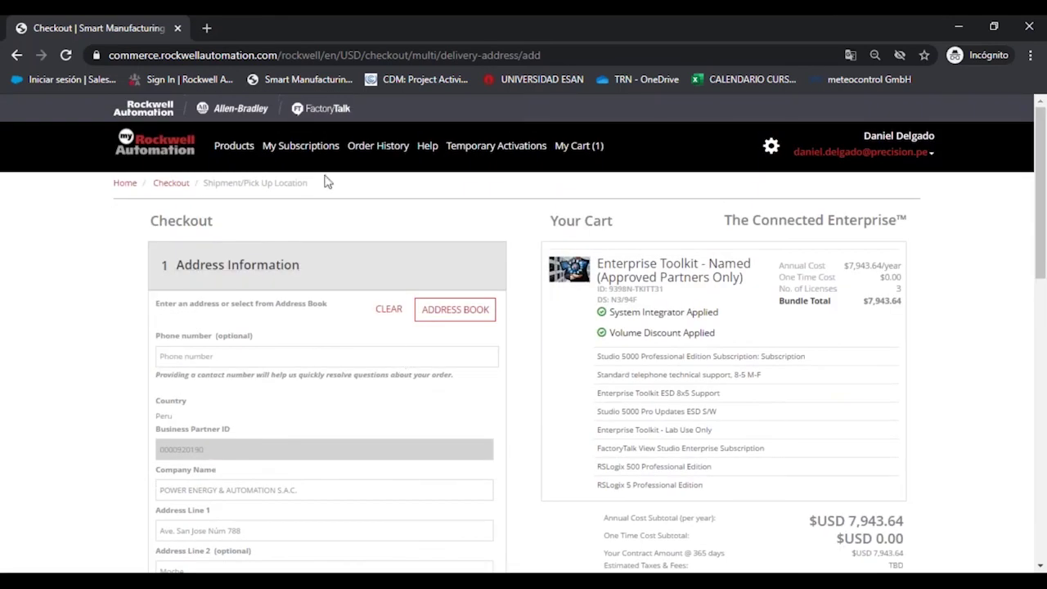